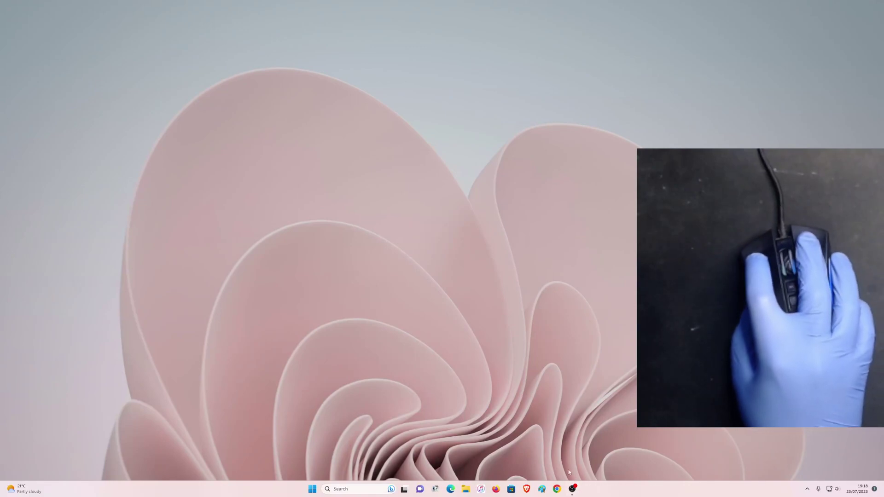
Load the copied havit.hk/downloads address in Chrome and restore the browser to a smaller window.
{"action": "left_click", "coordinate": [557, 489]}
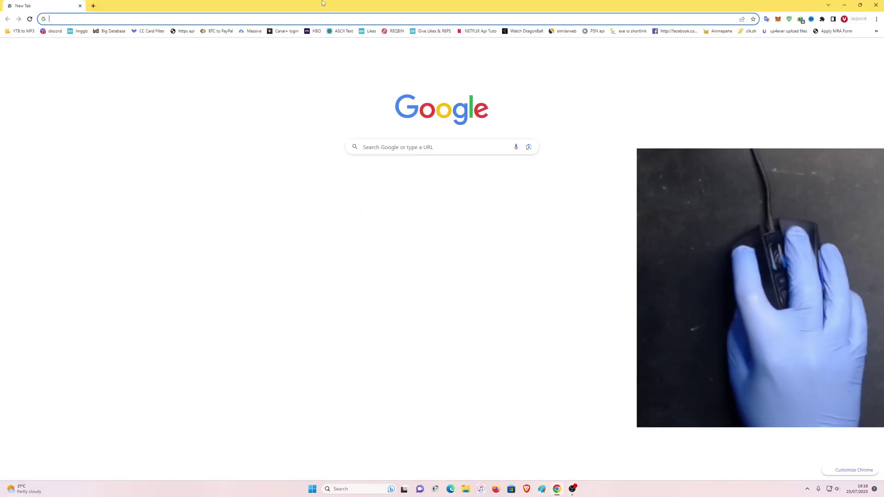
{"action": "right_click", "coordinate": [240, 20]}
{"action": "left_click", "coordinate": [258, 77]}
{"action": "left_click_drag", "start_coordinate": [442, 5], "coordinate": [303, 58]}
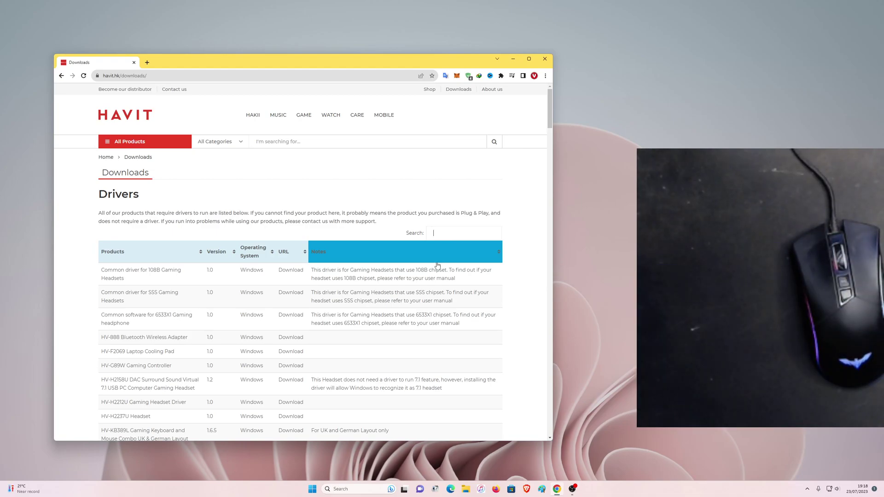
Search the drivers table for 'MS733' and review the four HV-MS733 rows and their notes.
{"action": "type", "text": "MS733"}
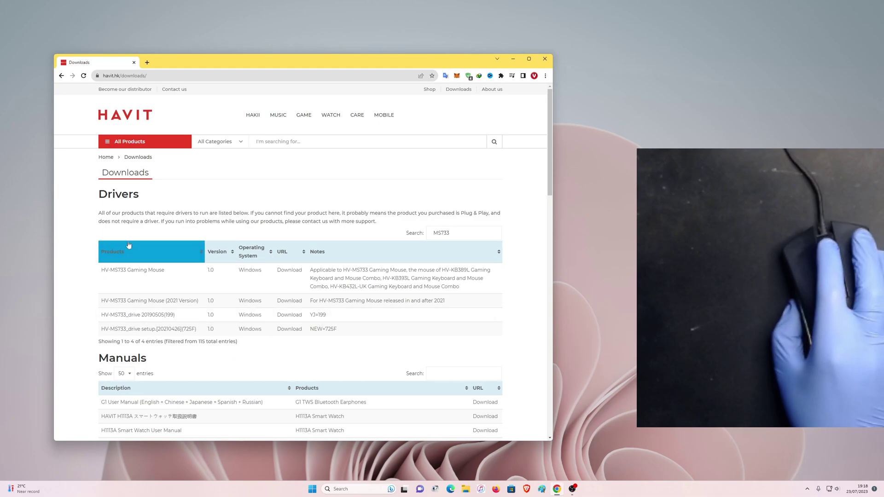
{"action": "scroll", "coordinate": [134, 245], "scroll_direction": "down", "scroll_amount": 1}
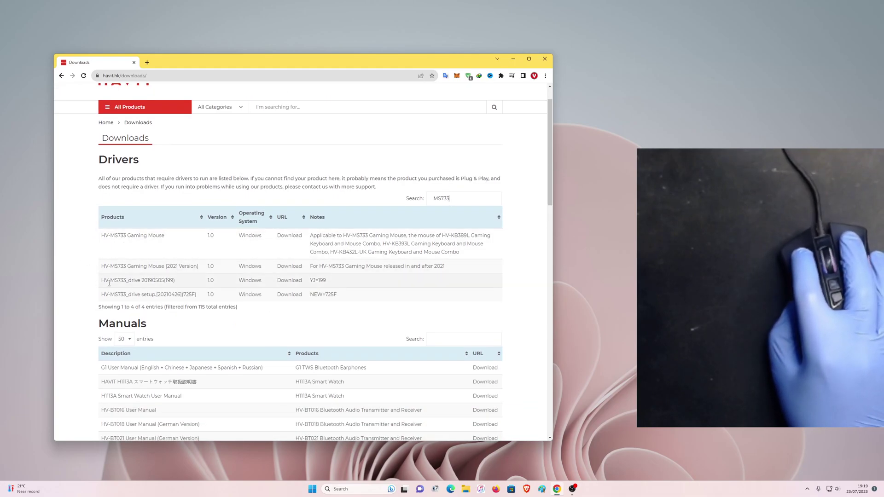
{"action": "left_click_drag", "start_coordinate": [103, 236], "coordinate": [122, 236]}
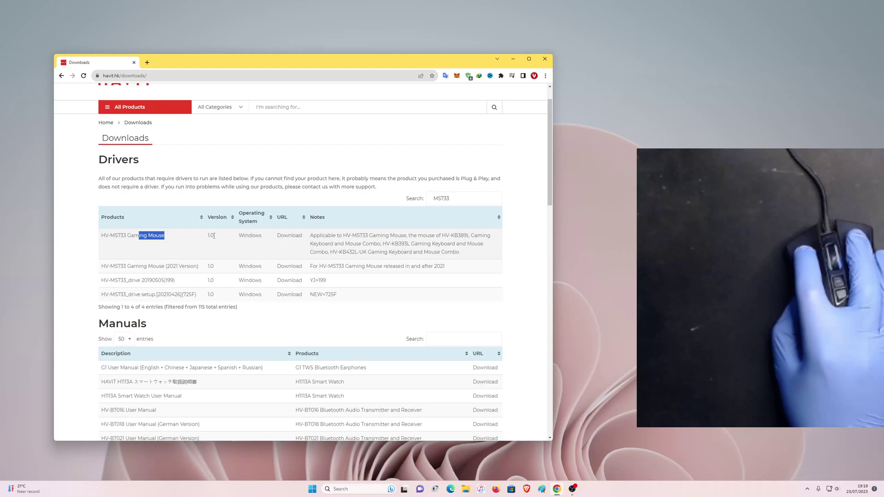
{"action": "left_click_drag", "start_coordinate": [336, 238], "coordinate": [442, 236]}
{"action": "left_click", "coordinate": [489, 237]}
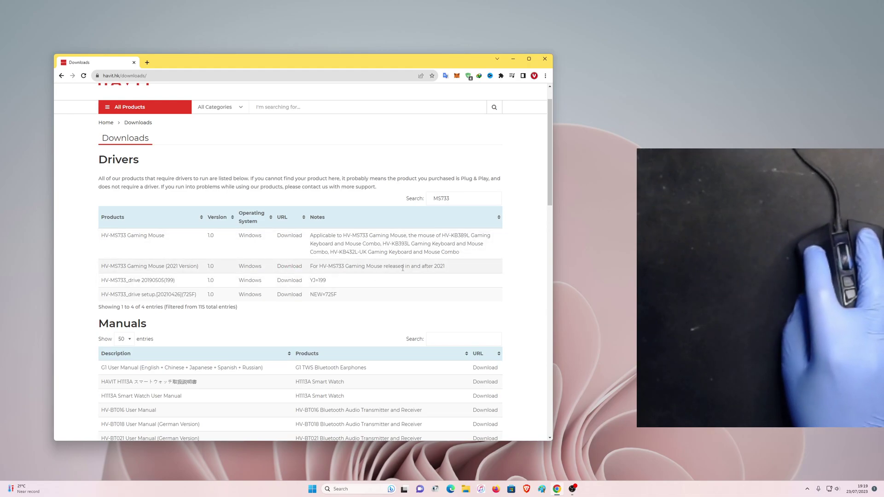
{"action": "left_click", "coordinate": [457, 271]}
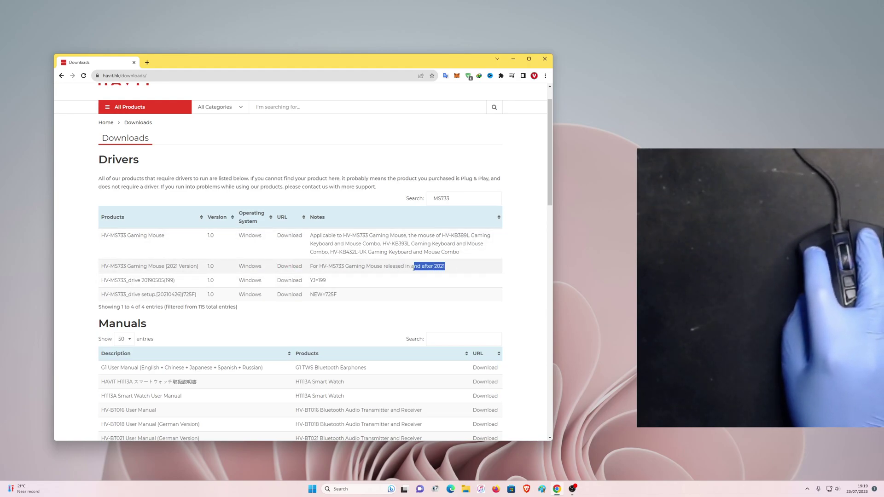
{"action": "left_click", "coordinate": [294, 275]}
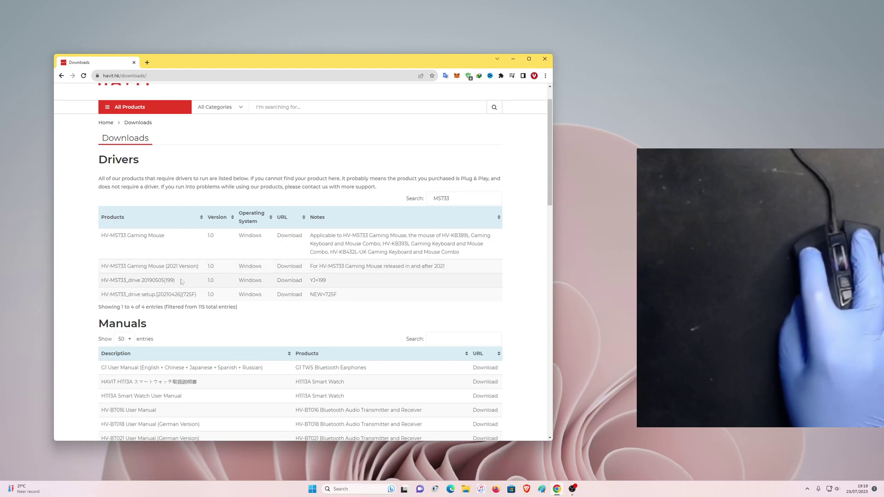
{"action": "left_click_drag", "start_coordinate": [277, 268], "coordinate": [277, 232]}
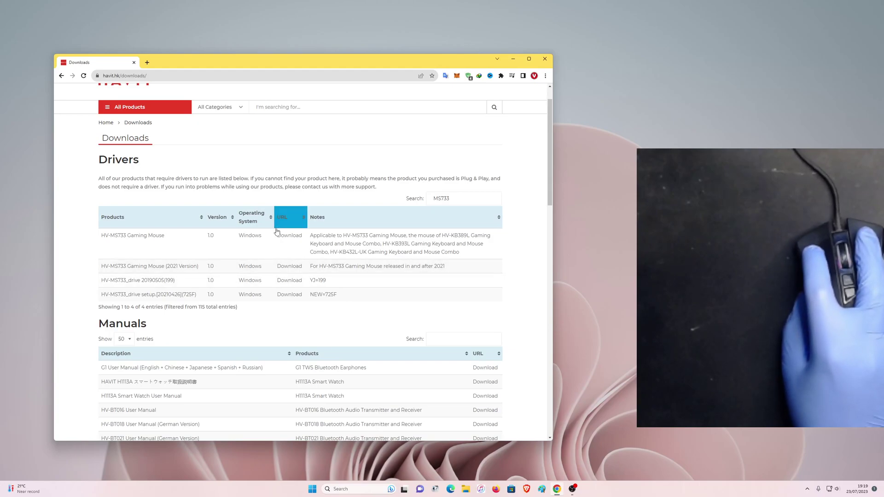
{"action": "left_click", "coordinate": [265, 258]}
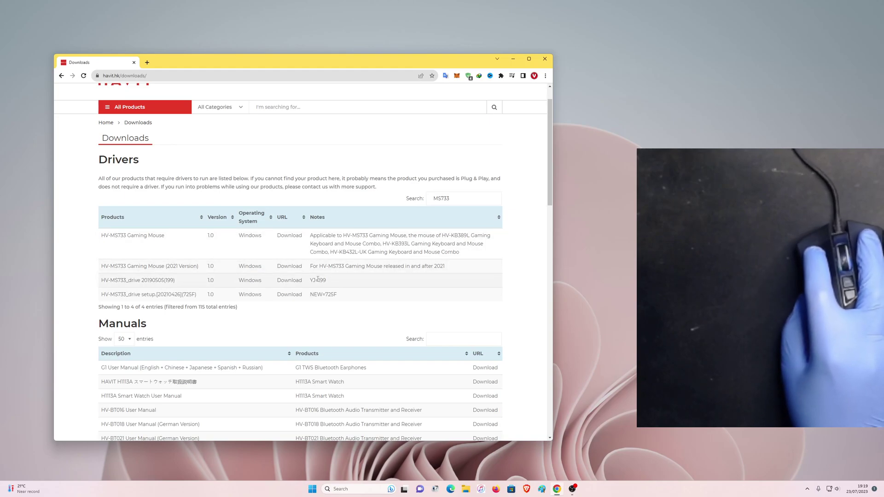
{"action": "left_click", "coordinate": [290, 282]}
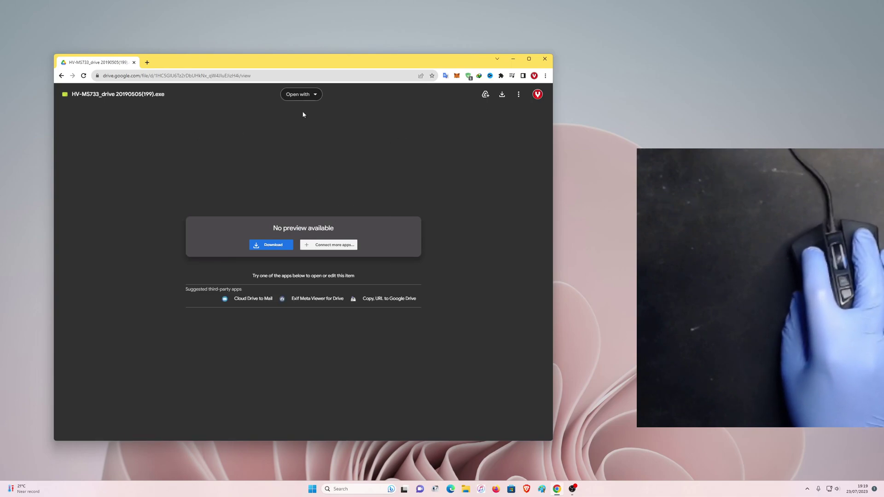
{"action": "left_click", "coordinate": [502, 94]}
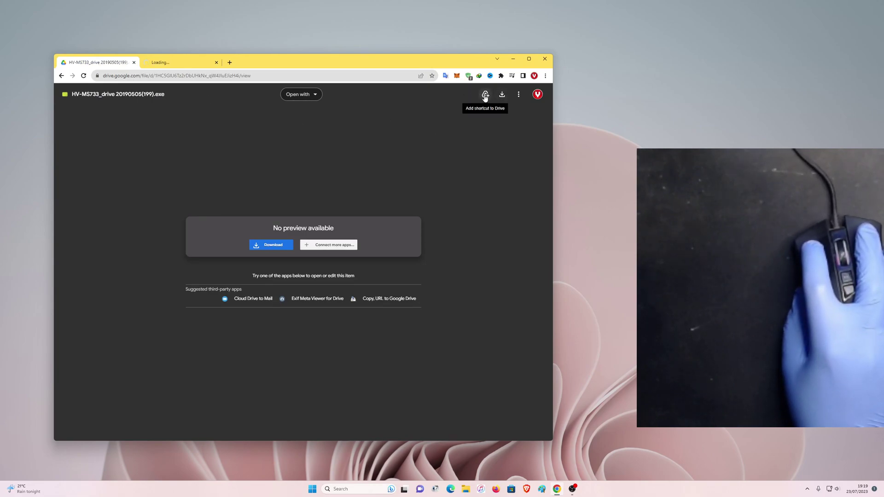
{"action": "left_click", "coordinate": [485, 95]}
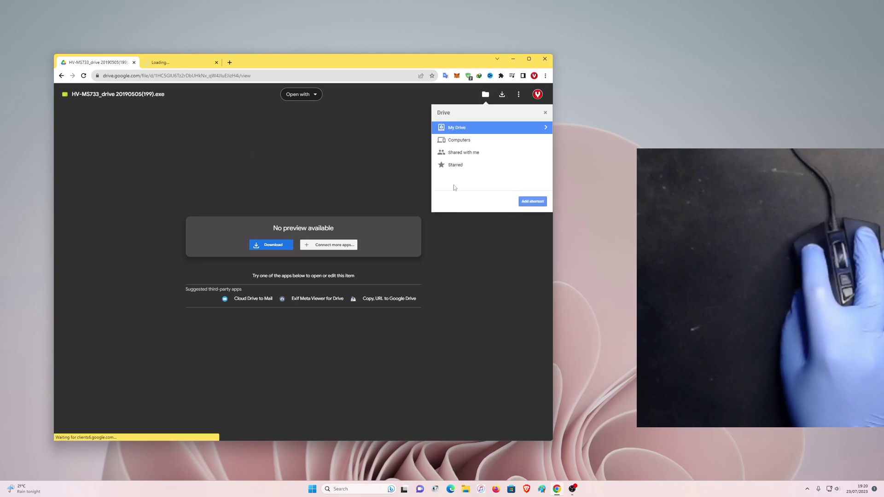
{"action": "left_click", "coordinate": [532, 202]}
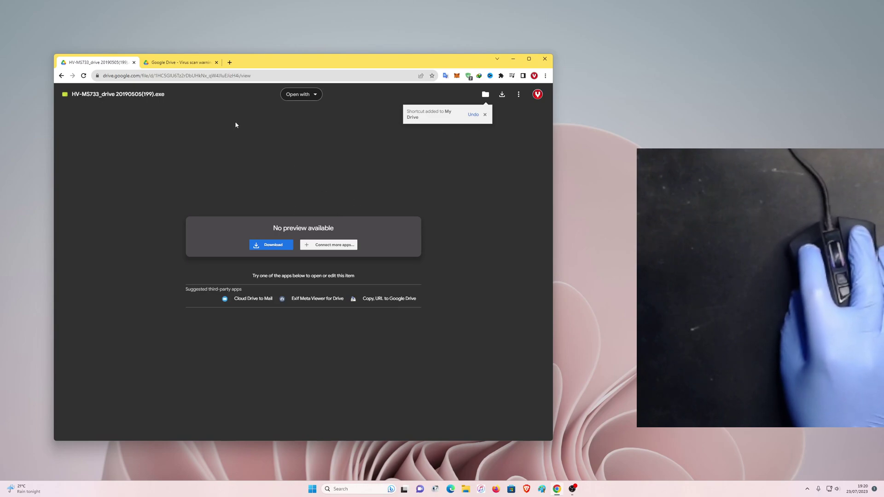
{"action": "left_click", "coordinate": [177, 62]}
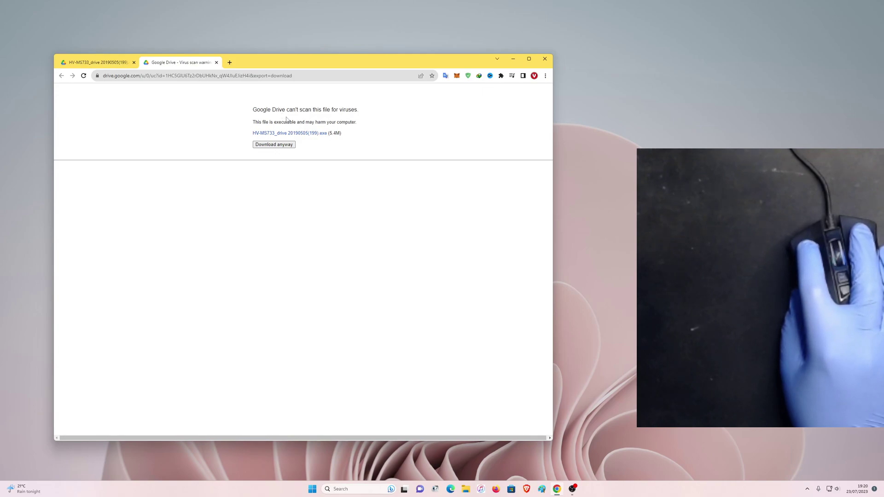
Download the 5.42 MB driver anyway with IDM into Downloads\Programs and launch it.
{"action": "left_click", "coordinate": [282, 145]}
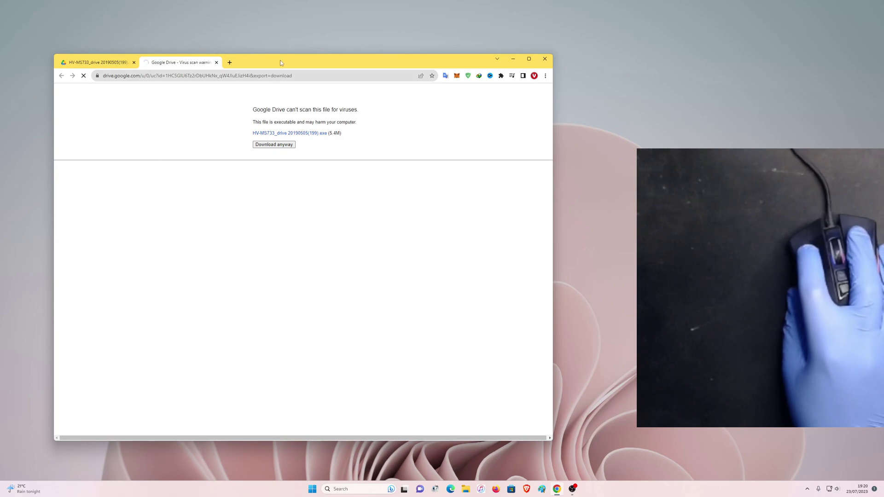
{"action": "left_click_drag", "start_coordinate": [280, 60], "coordinate": [279, 68]}
{"action": "left_click_drag", "start_coordinate": [458, 204], "coordinate": [363, 209]}
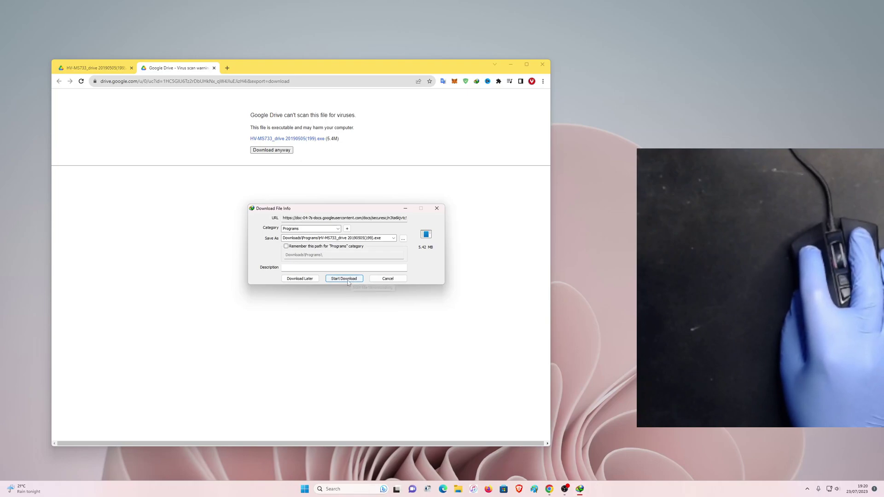
{"action": "left_click", "coordinate": [348, 279]}
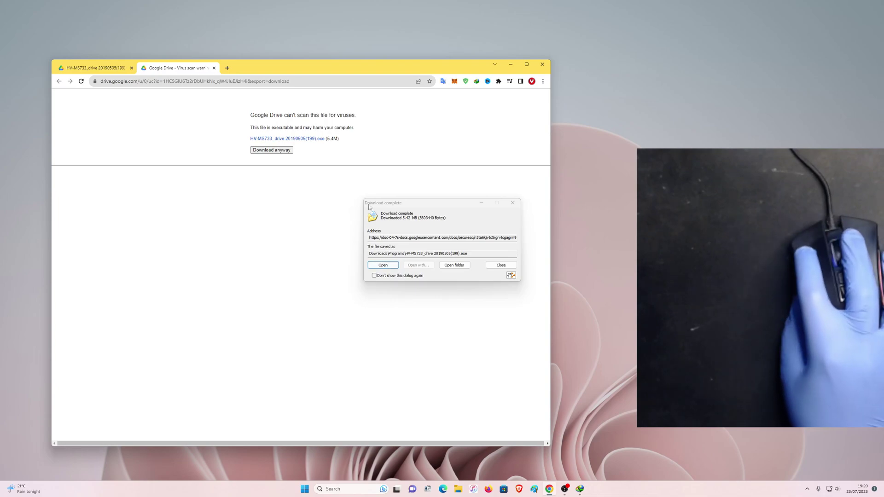
{"action": "left_click", "coordinate": [392, 266]}
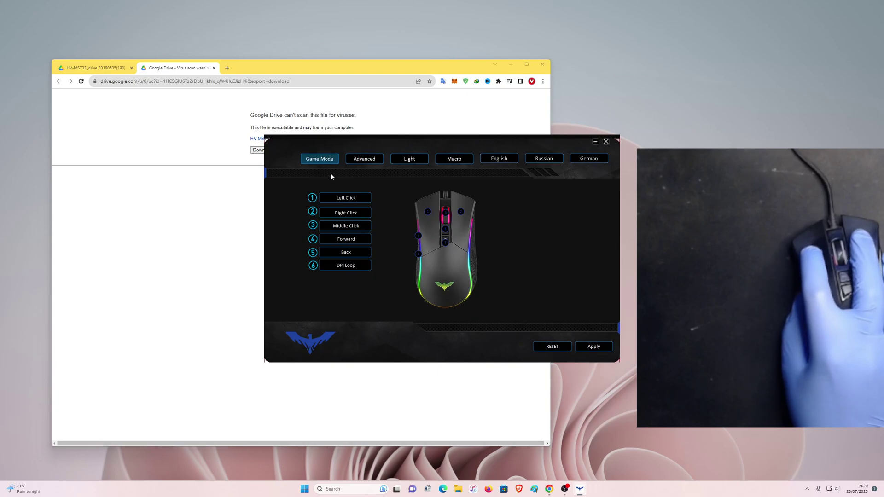
Bring up the Internet Download Manager window, reposition it, and select the last three downloads.
{"action": "left_click", "coordinate": [174, 284]}
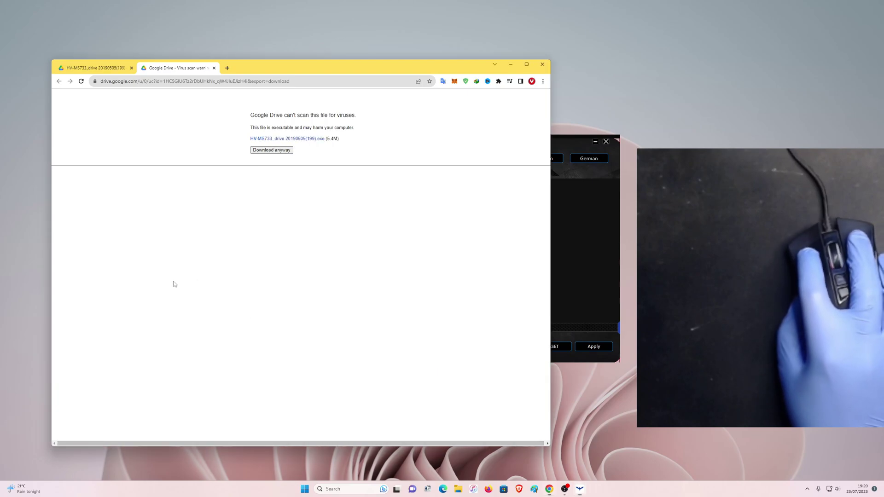
{"action": "left_click", "coordinate": [807, 489]}
{"action": "left_click", "coordinate": [791, 468]}
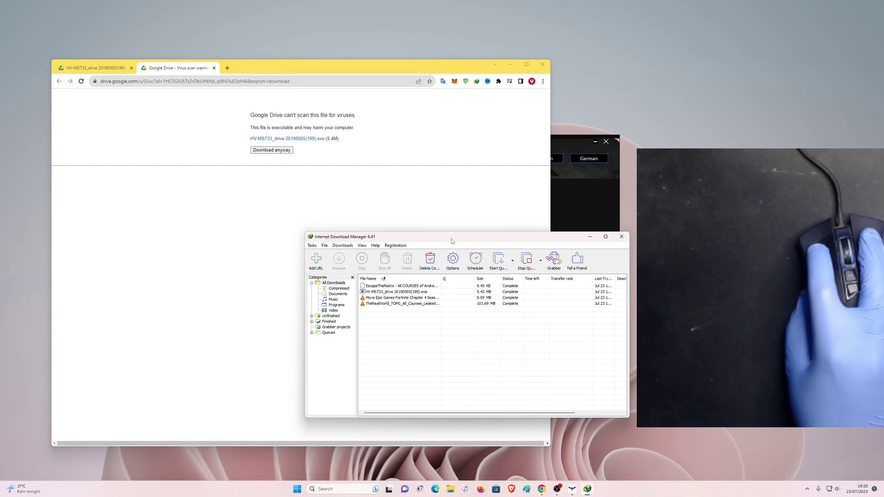
{"action": "left_click_drag", "start_coordinate": [451, 241], "coordinate": [292, 205]}
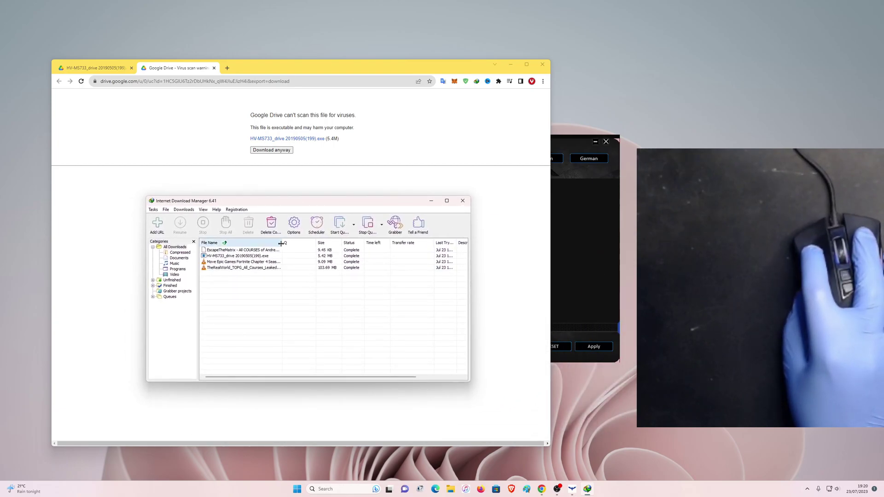
{"action": "left_click_drag", "start_coordinate": [280, 243], "coordinate": [208, 243]}
{"action": "left_click_drag", "start_coordinate": [263, 301], "coordinate": [213, 254]}
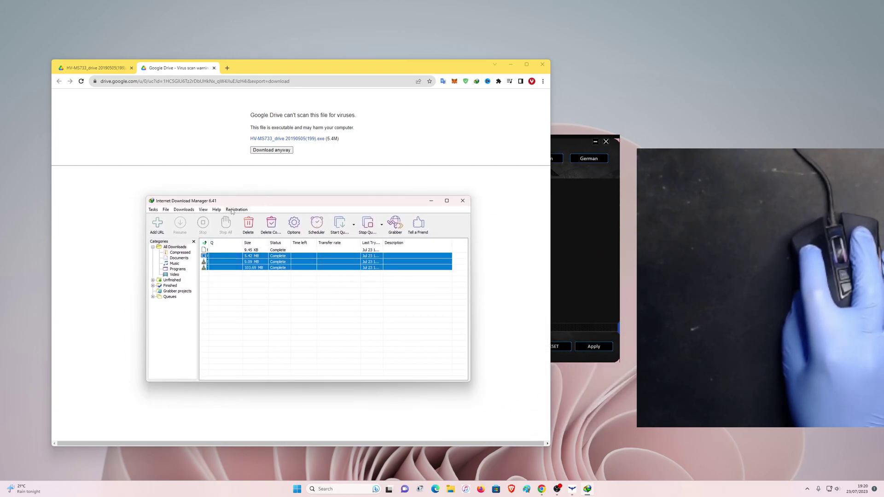
Check IDM's licence information, close the download manager, then close the Google Drive page.
{"action": "left_click", "coordinate": [236, 210]}
{"action": "left_click", "coordinate": [276, 225]}
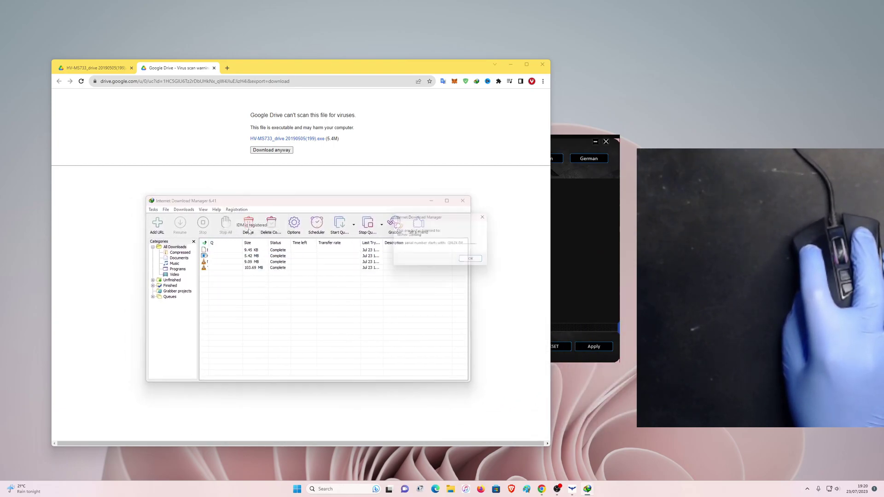
{"action": "left_click", "coordinate": [474, 261]}
{"action": "mouse_move", "coordinate": [278, 202]}
{"action": "left_mouse_down"}
{"action": "mouse_move", "coordinate": [316, 232]}
{"action": "mouse_move", "coordinate": [285, 215]}
{"action": "left_mouse_up"}
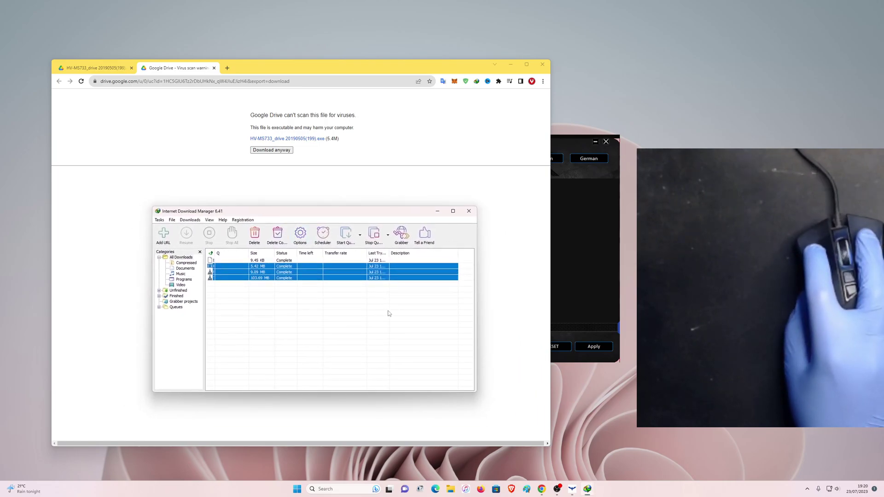
{"action": "left_click", "coordinate": [469, 211]}
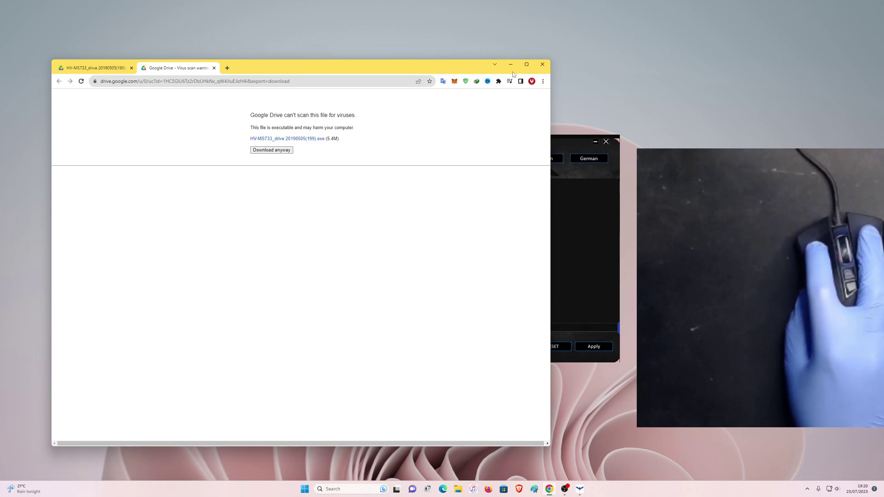
{"action": "left_click", "coordinate": [541, 64]}
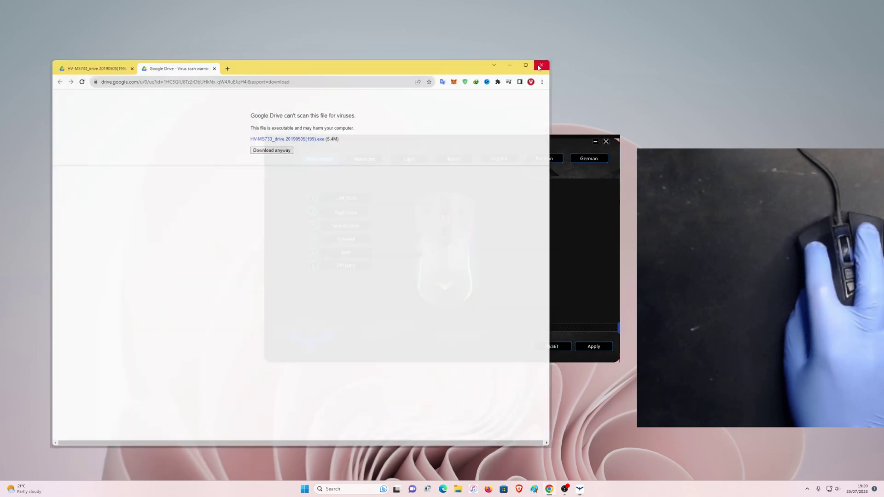
Move the mouse software window left and browse each button's functions, Left Click through DPI Loop, unchanged.
{"action": "left_click_drag", "start_coordinate": [443, 135], "coordinate": [353, 129]}
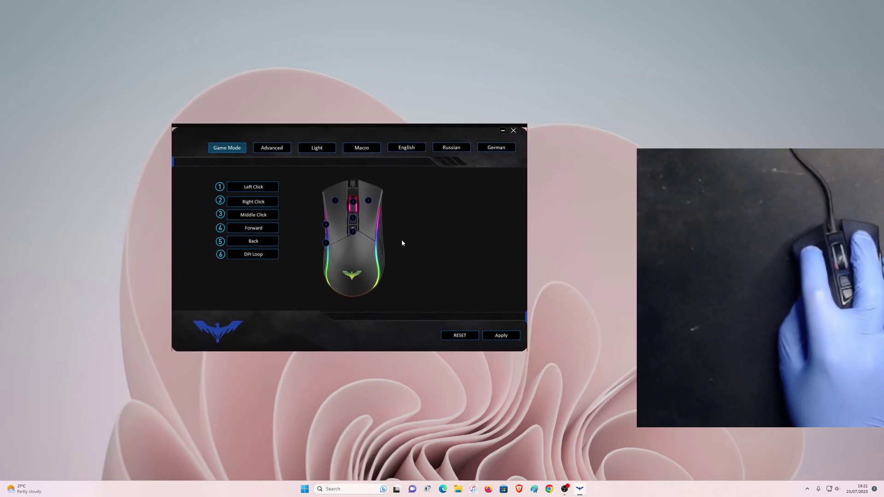
{"action": "left_click", "coordinate": [249, 188]}
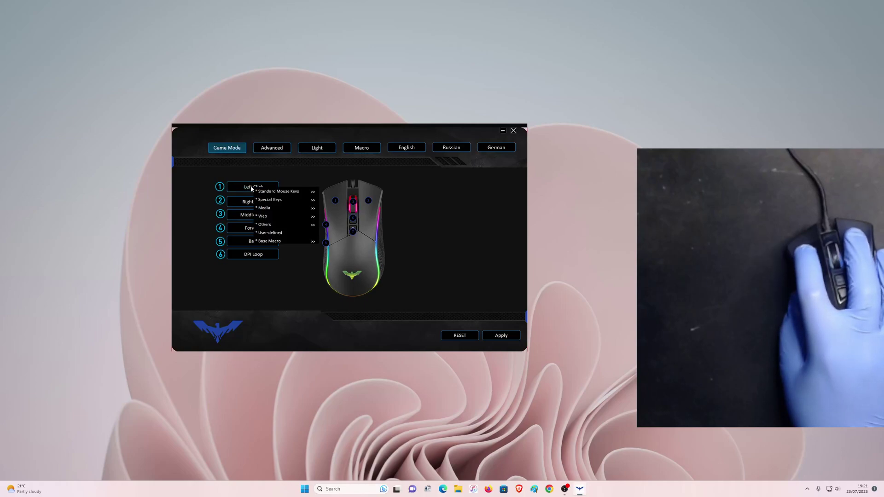
{"action": "mouse_move", "coordinate": [268, 192]}
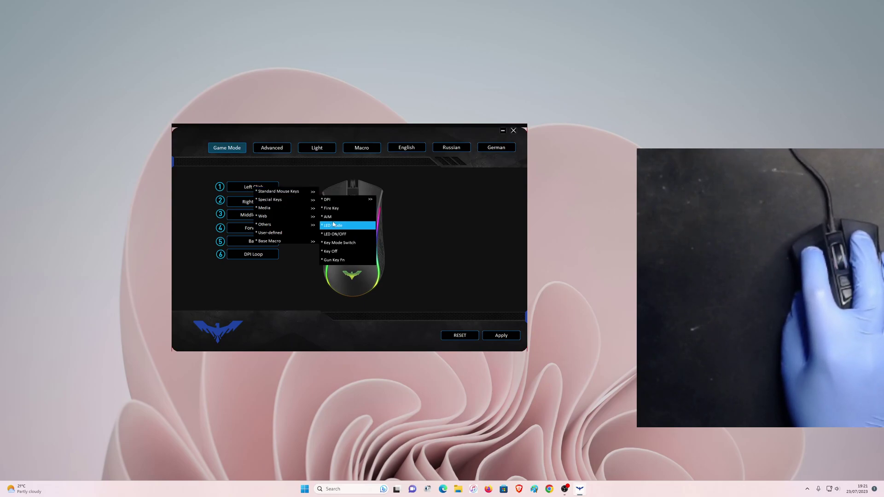
{"action": "mouse_move", "coordinate": [297, 216]}
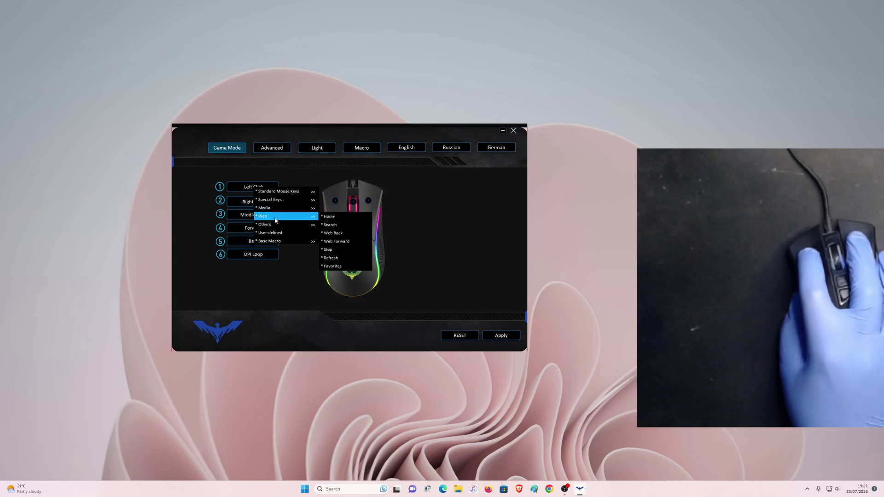
{"action": "left_click", "coordinate": [241, 204]}
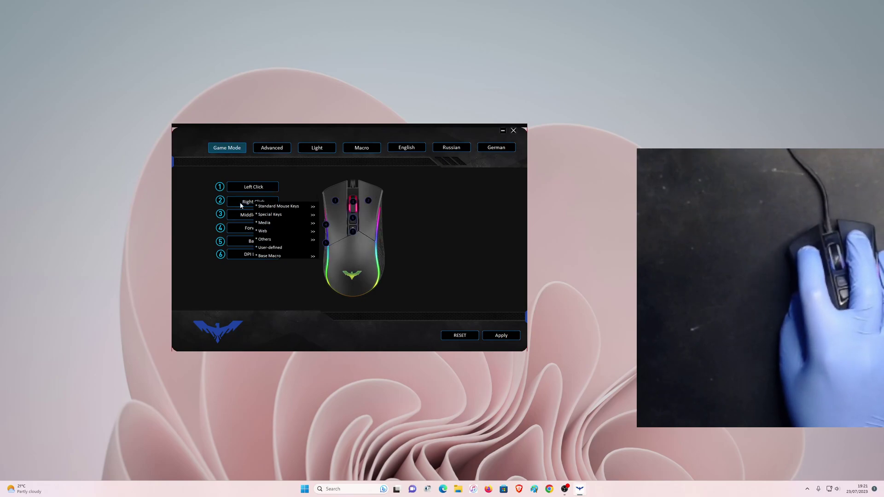
{"action": "left_click", "coordinate": [248, 215]}
{"action": "left_click", "coordinate": [245, 230]}
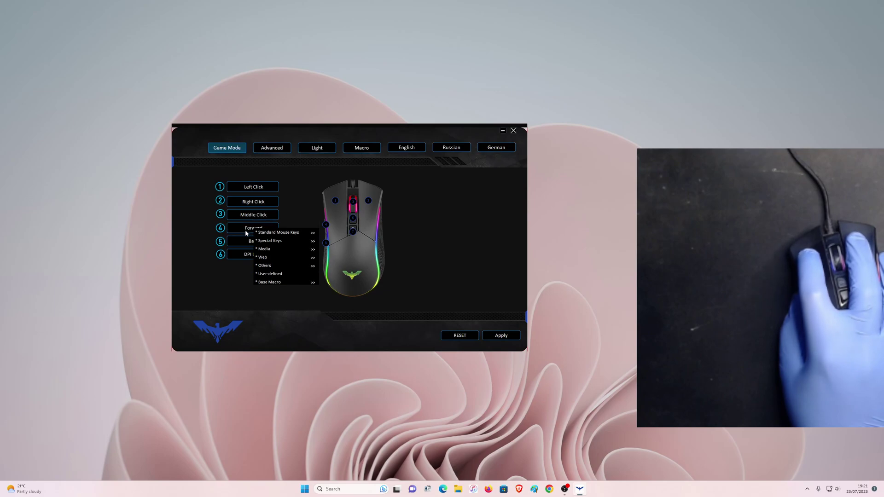
{"action": "left_click", "coordinate": [244, 247]}
{"action": "left_click", "coordinate": [246, 255]}
{"action": "left_click", "coordinate": [220, 277]}
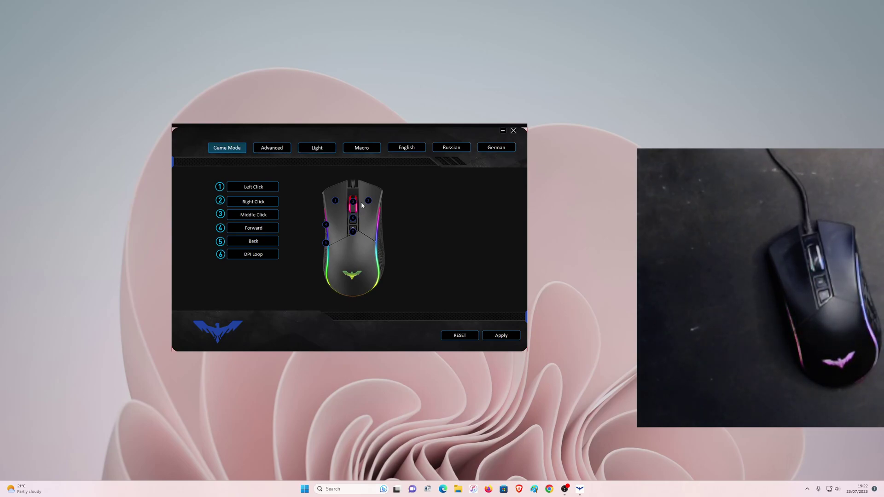
Show the Advanced page with DPI levels 800 to 8000 and DPI4 (3200) checked.
{"action": "left_click", "coordinate": [272, 147]}
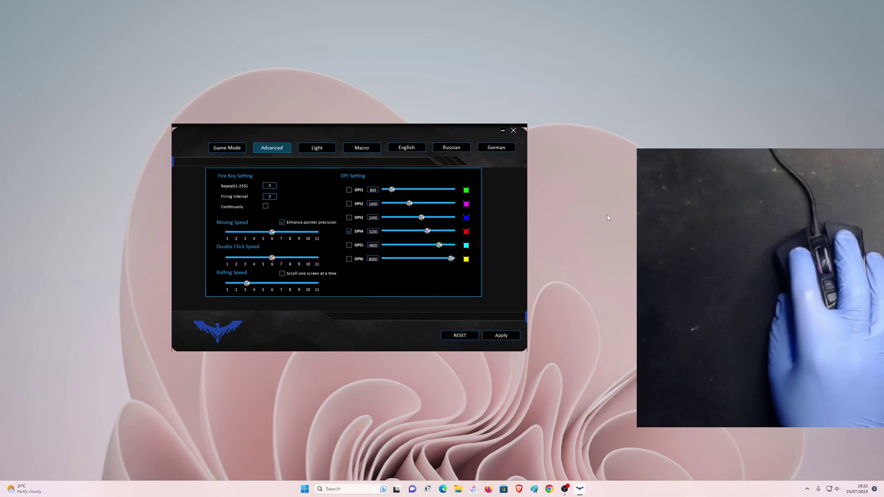
Check DPI6 instead of DPI4, set its slider to 6400, and apply it to the mouse.
{"action": "left_click", "coordinate": [349, 245]}
{"action": "key", "text": "Return"}
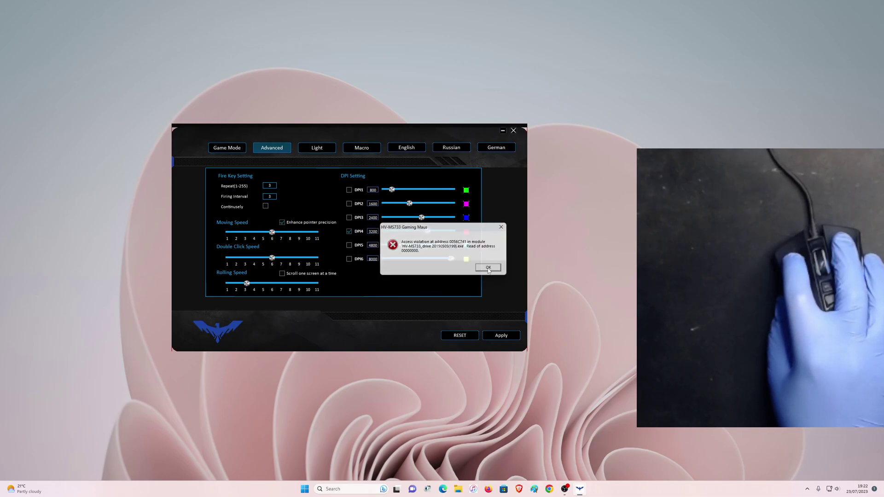
{"action": "left_click", "coordinate": [349, 246]}
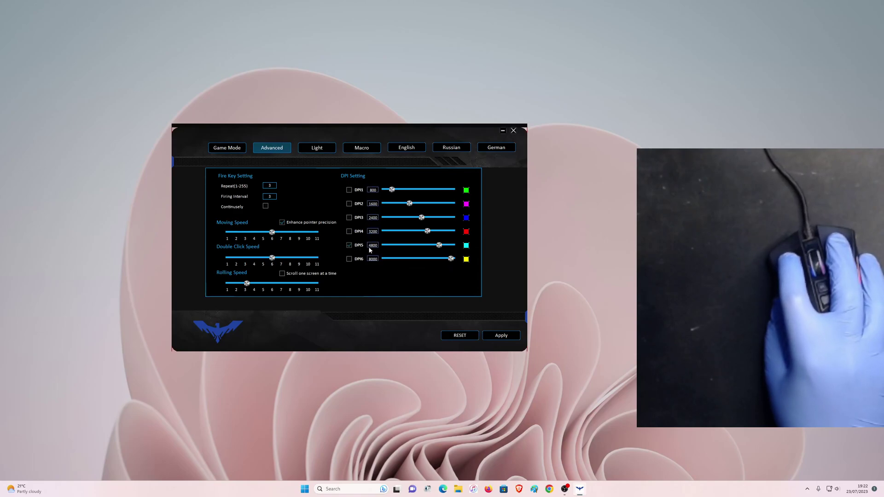
{"action": "left_click", "coordinate": [349, 259]}
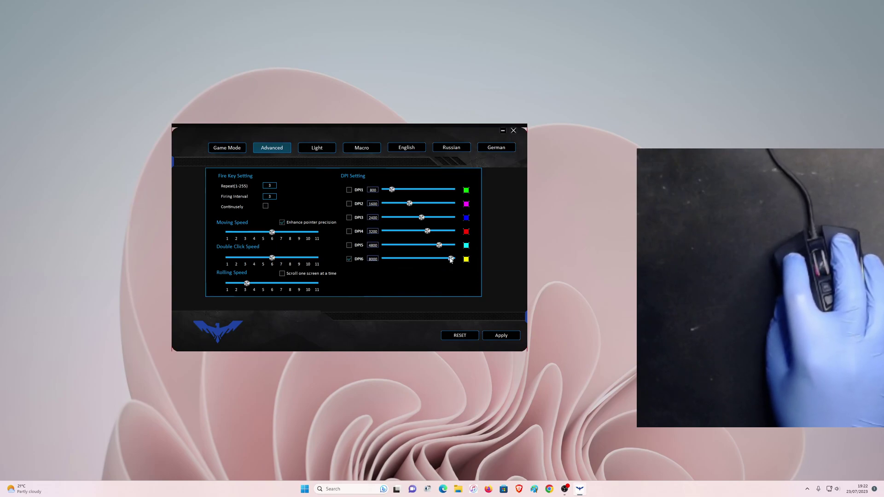
{"action": "mouse_move", "coordinate": [450, 260]}
{"action": "left_mouse_down"}
{"action": "mouse_move", "coordinate": [430, 260]}
{"action": "mouse_move", "coordinate": [445, 260]}
{"action": "left_mouse_up"}
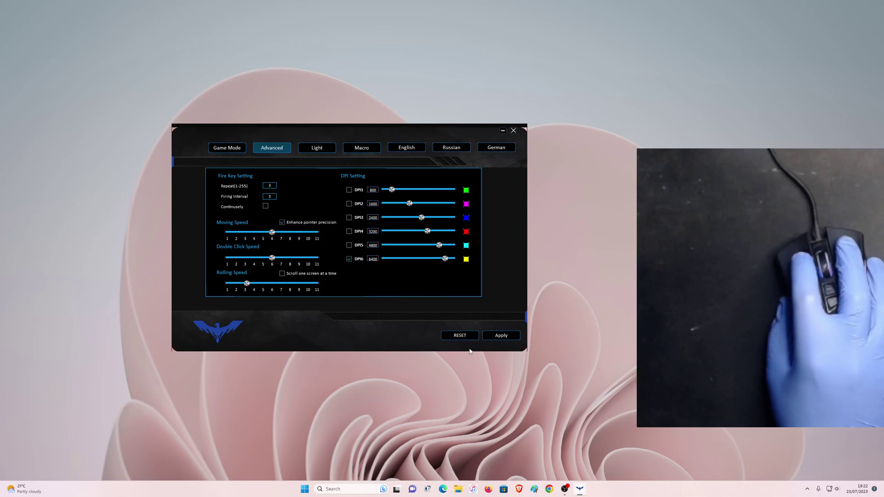
{"action": "left_click", "coordinate": [500, 335]}
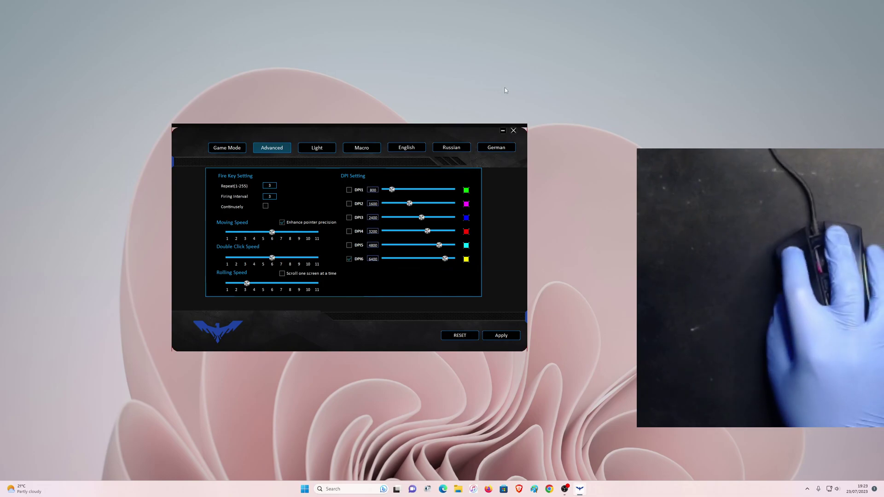
{"action": "left_click", "coordinate": [509, 337]}
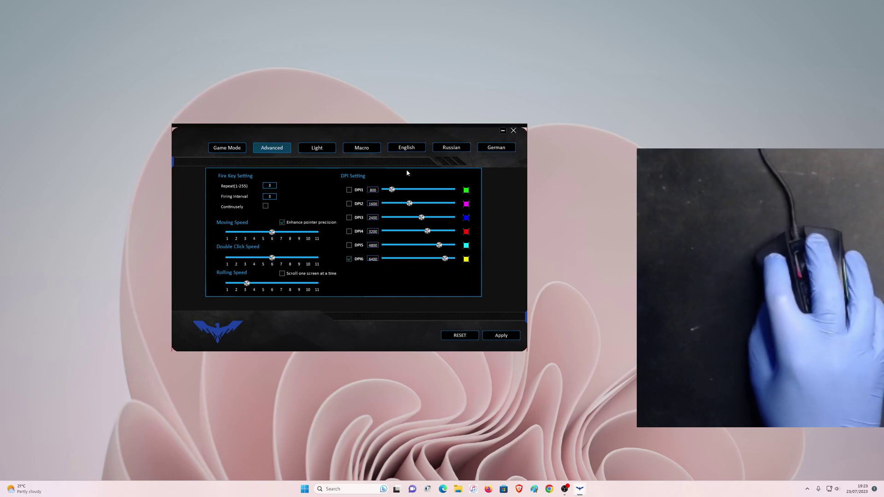
Check DPI4 (3200), dismiss the access-violation error, apply it, and go to the Light page.
{"action": "left_click", "coordinate": [355, 233]}
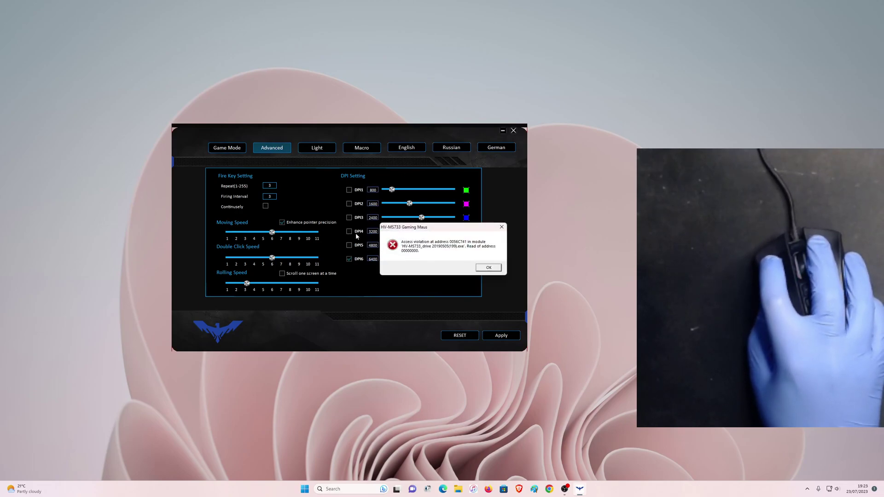
{"action": "left_click", "coordinate": [488, 267]}
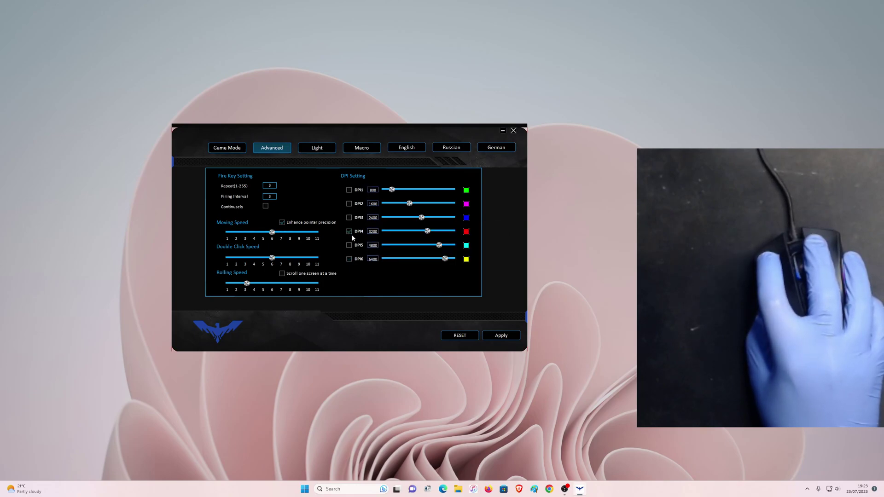
{"action": "left_click", "coordinate": [501, 335]}
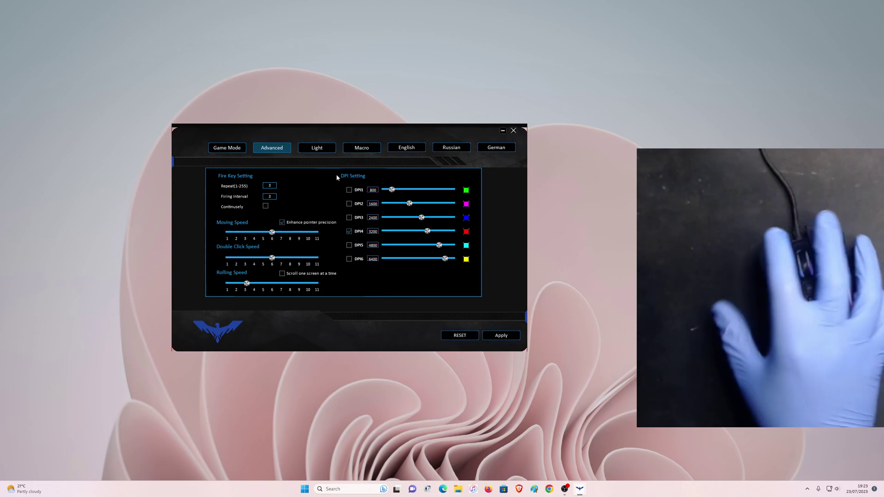
{"action": "left_click", "coordinate": [326, 149]}
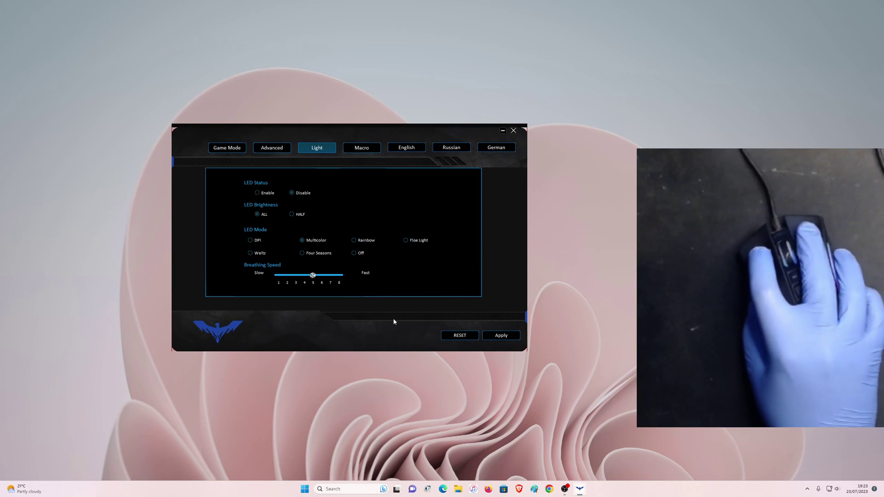
Apply LED Status Disable, re-enable and apply it, then select the Rainbow LED mode.
{"action": "left_click", "coordinate": [490, 339]}
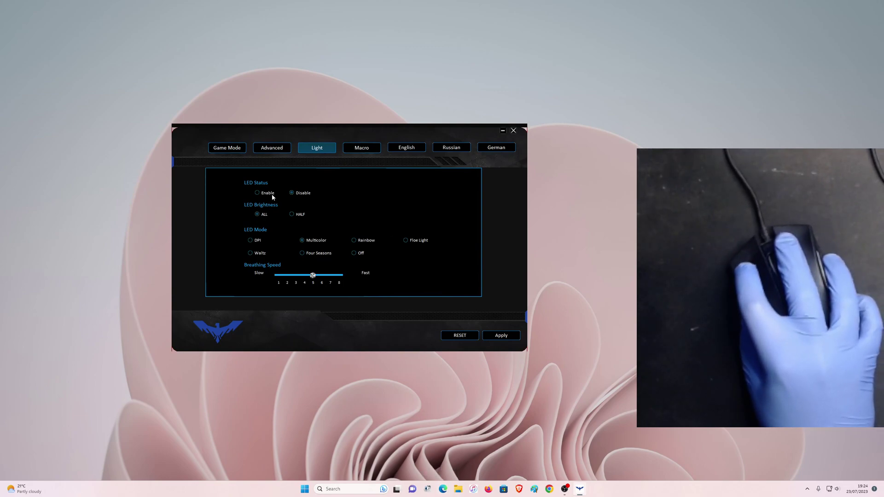
{"action": "left_click", "coordinate": [500, 336]}
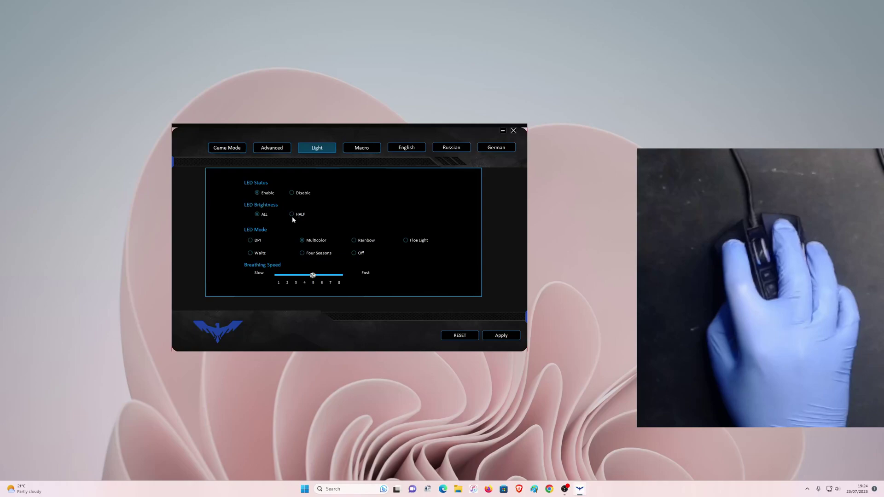
{"action": "left_click", "coordinate": [250, 240]}
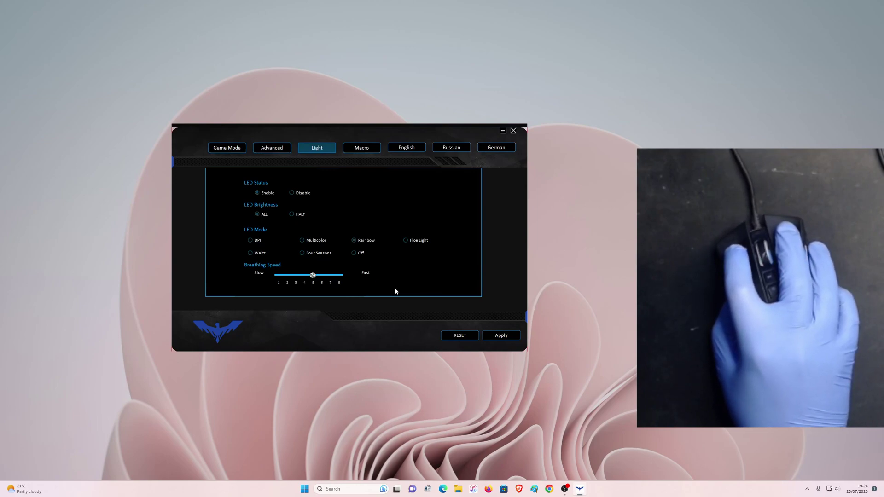
Apply Rainbow lighting, then lower the breathing speed to 2 and apply it.
{"action": "left_click", "coordinate": [501, 335]}
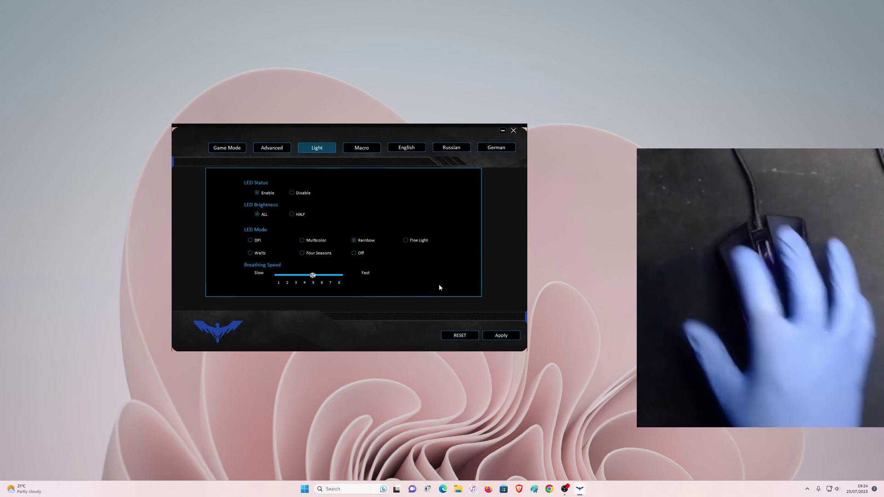
{"action": "left_click", "coordinate": [289, 277]}
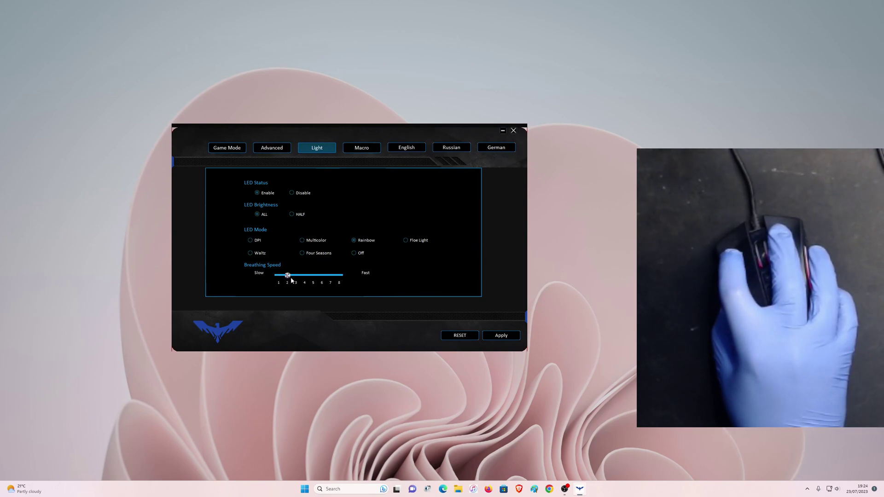
{"action": "left_click", "coordinate": [501, 335]}
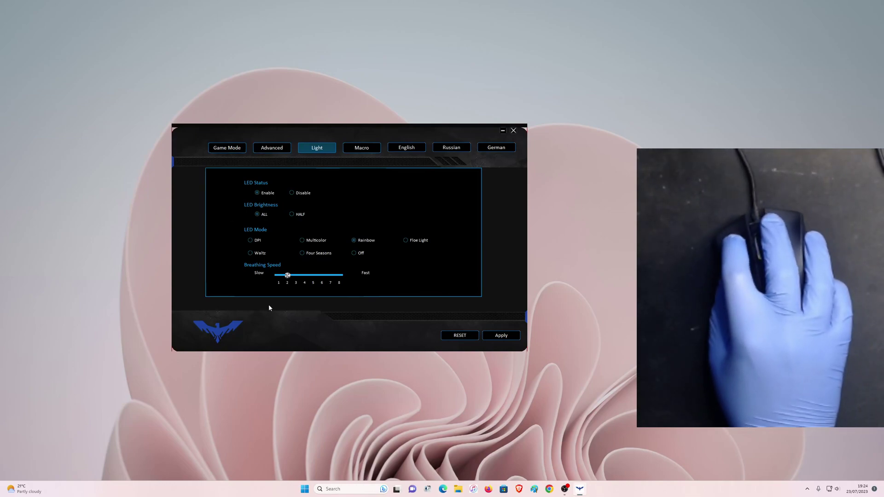
Raise the breathing speed to 8, apply it, and select the Floe Light LED mode.
{"action": "left_click_drag", "start_coordinate": [288, 276], "coordinate": [340, 276]}
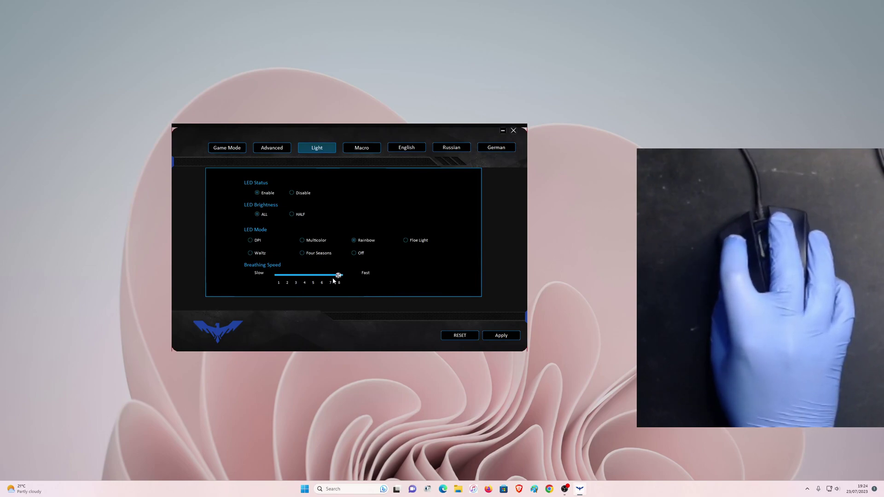
{"action": "left_click", "coordinate": [508, 336]}
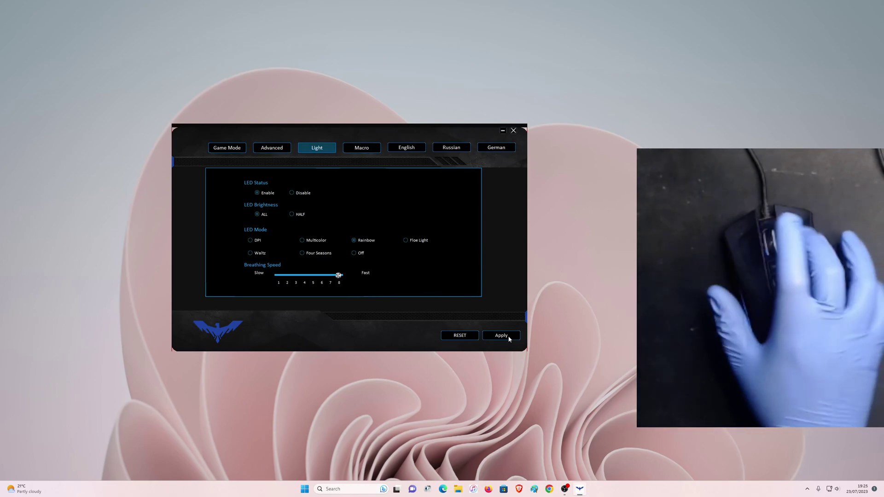
{"action": "left_click", "coordinate": [405, 240]}
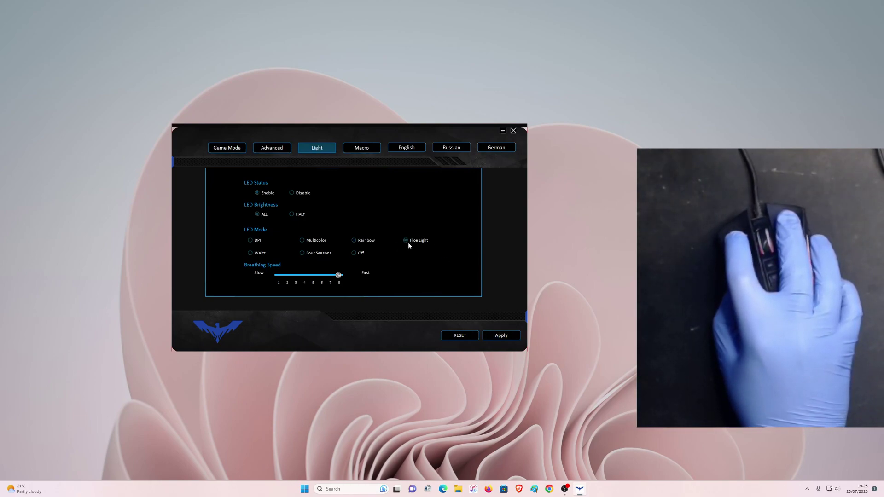
Apply Flow Light, lower the breathing speed from 8 to 5 and apply, then show the Macro page.
{"action": "left_click", "coordinate": [499, 335]}
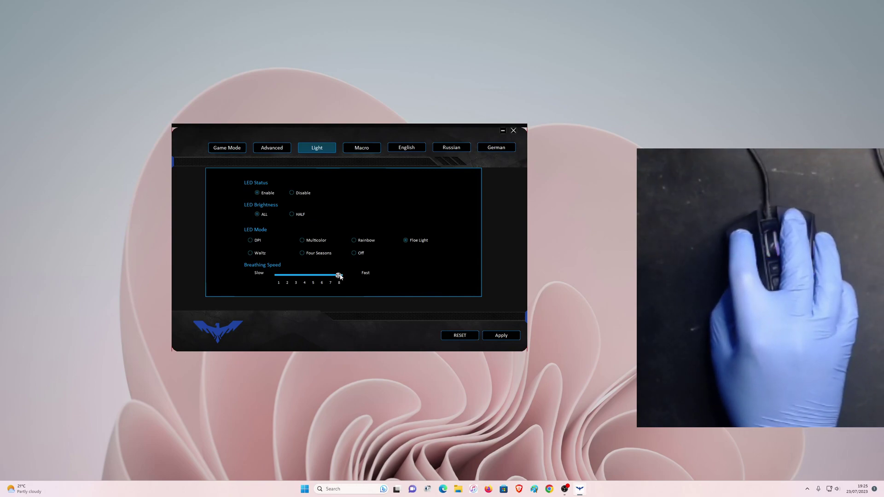
{"action": "left_click_drag", "start_coordinate": [340, 276], "coordinate": [314, 277]}
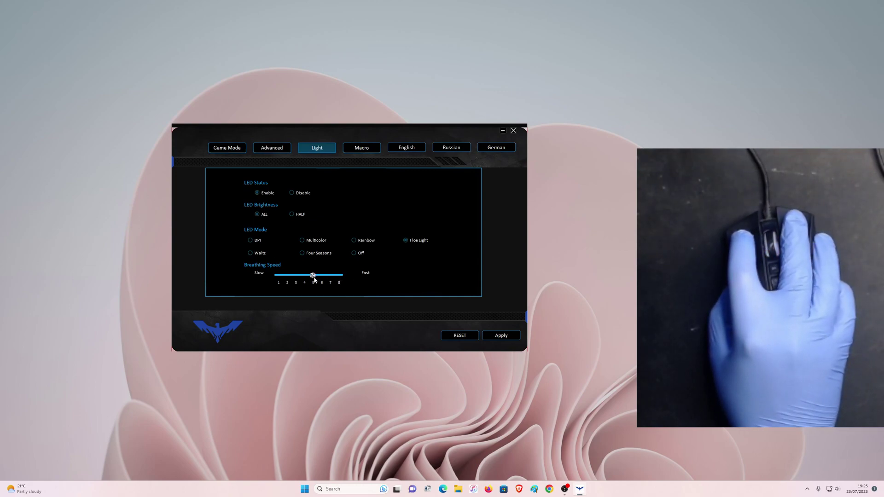
{"action": "left_click", "coordinate": [500, 336]}
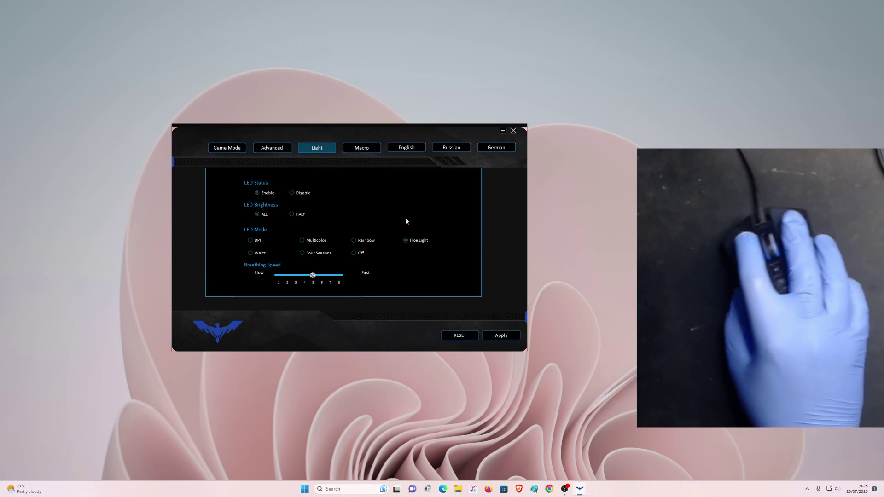
{"action": "left_click", "coordinate": [357, 150]}
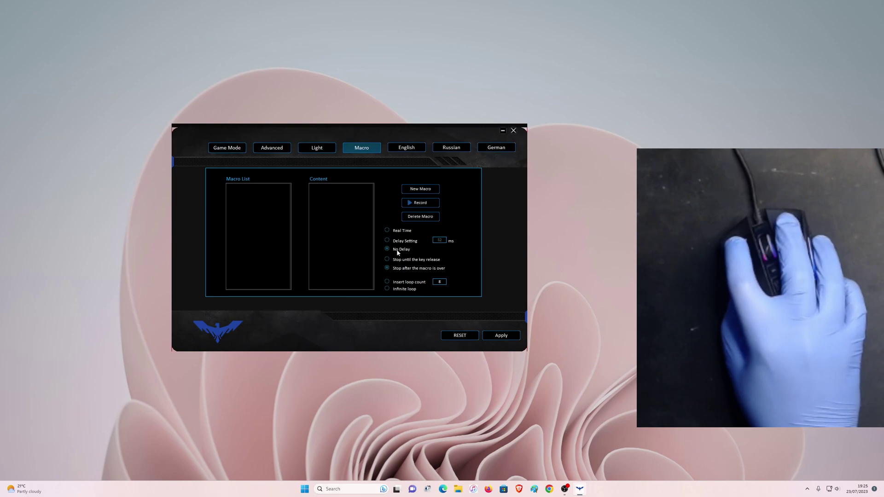
Apply Real Time macro delay, try Russian and German, then restore English, apply, and show the Advanced page.
{"action": "left_click", "coordinate": [402, 231]}
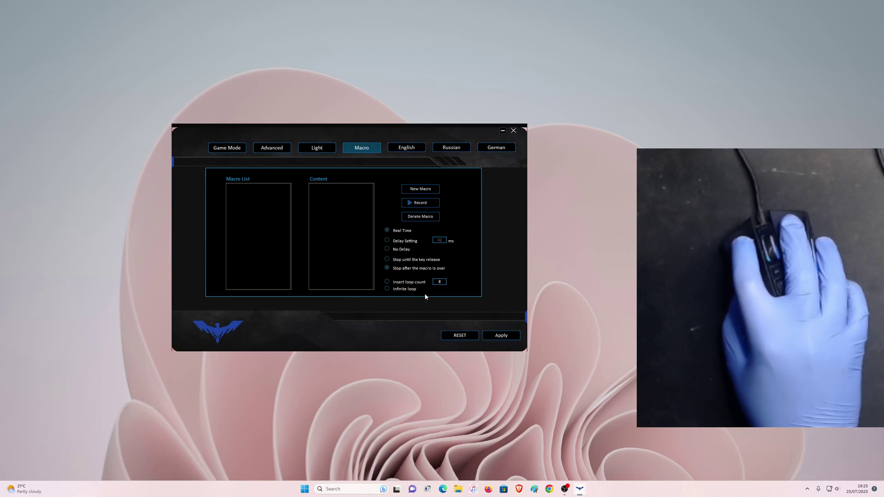
{"action": "left_click", "coordinate": [501, 336]}
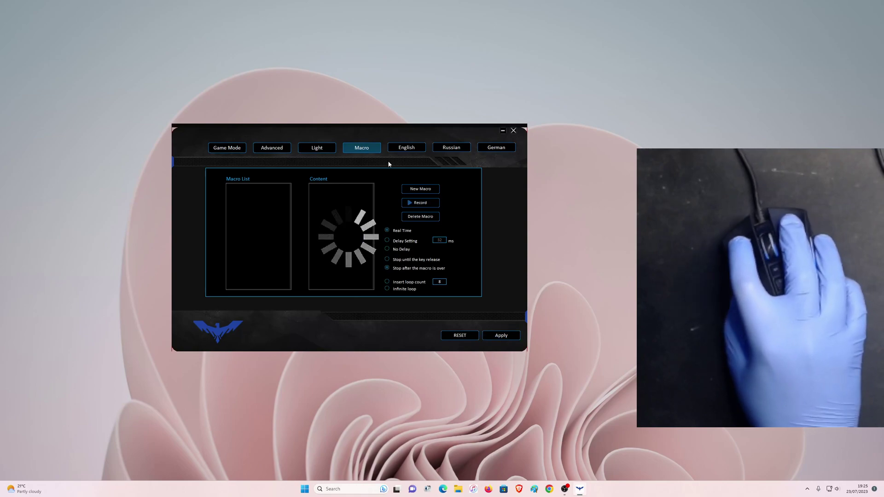
{"action": "left_click", "coordinate": [446, 149]}
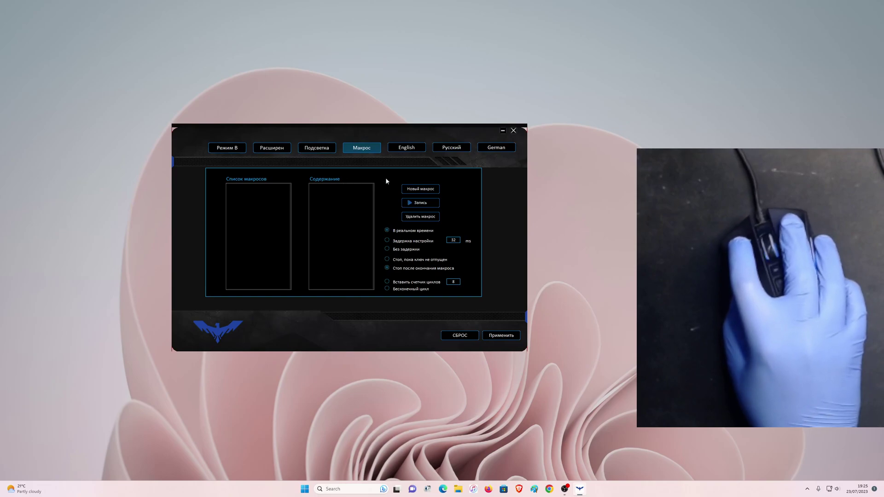
{"action": "left_click", "coordinate": [488, 149]}
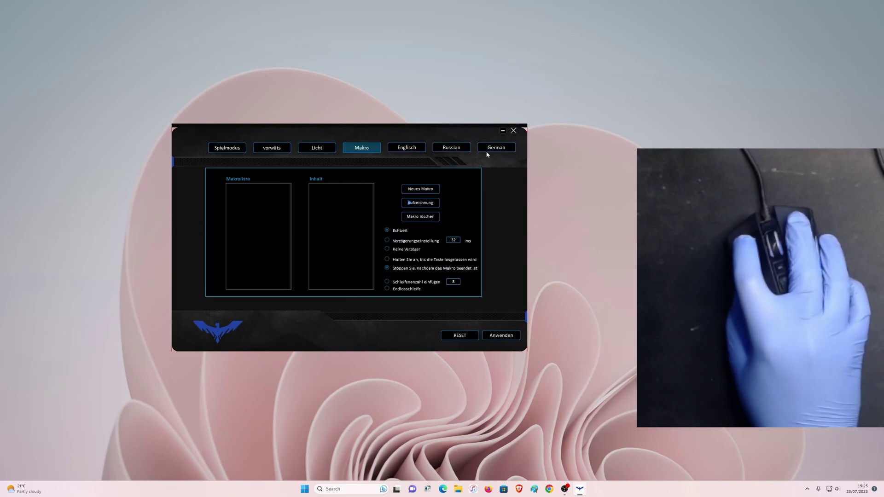
{"action": "left_click", "coordinate": [417, 148]}
{"action": "left_click", "coordinate": [502, 335]}
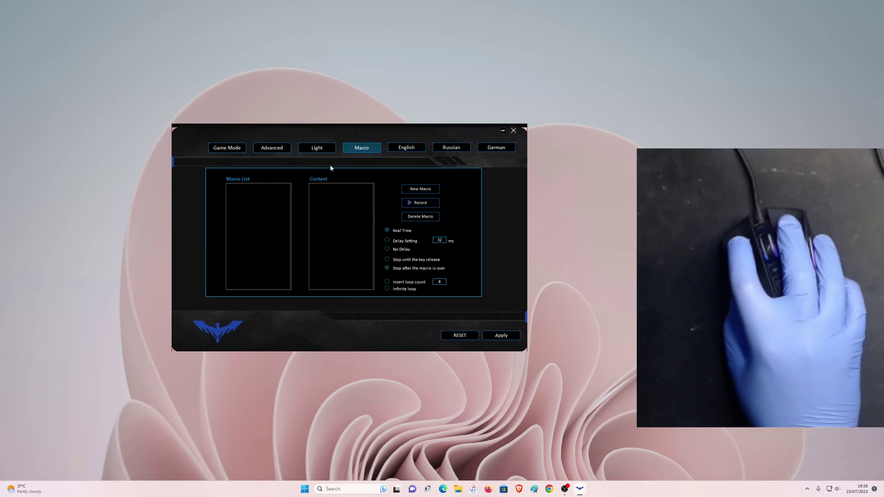
{"action": "left_click", "coordinate": [275, 149]}
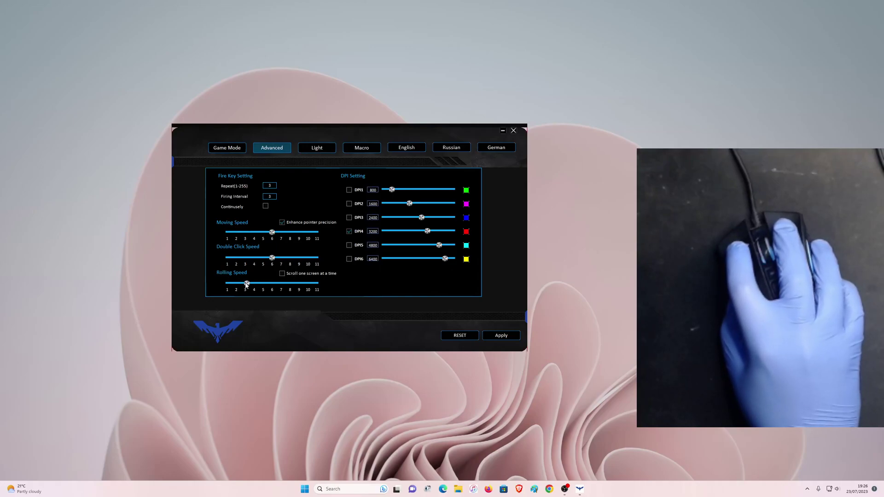
Raise the rolling speed from 3 to 4 and apply it, then show Game Mode and reposition the window.
{"action": "left_click_drag", "start_coordinate": [246, 284], "coordinate": [257, 285]}
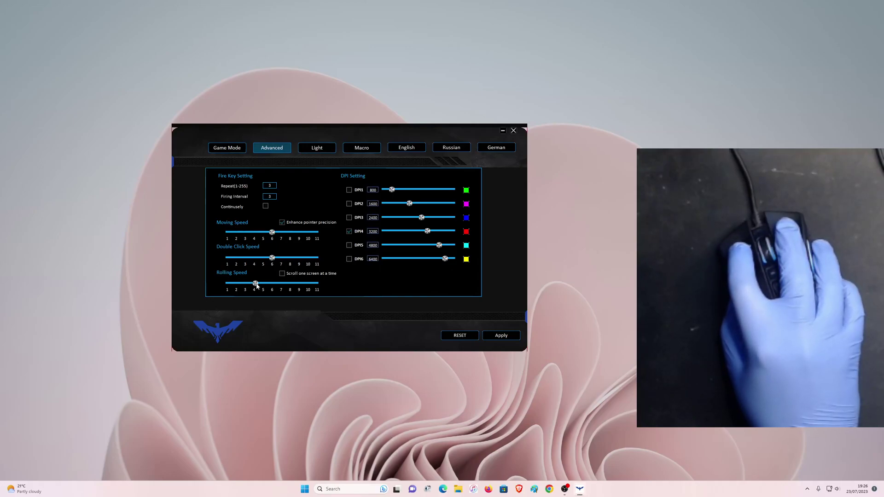
{"action": "left_click", "coordinate": [494, 336]}
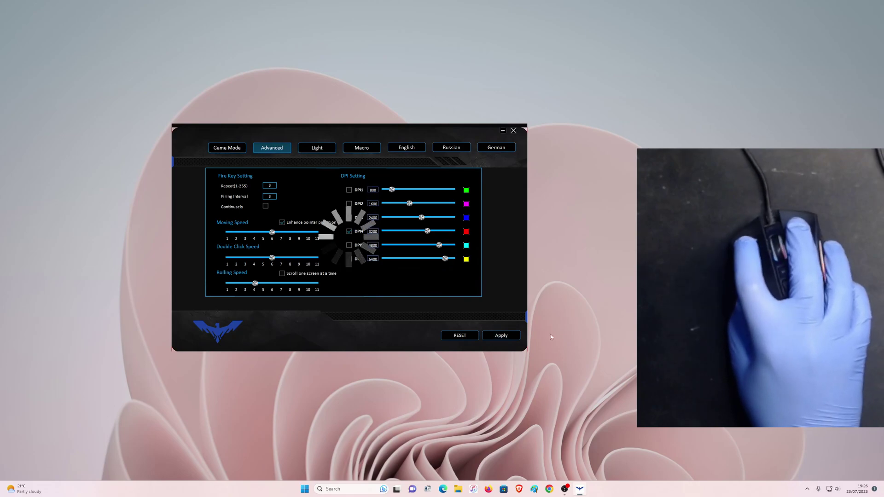
{"action": "left_click", "coordinate": [238, 148]}
{"action": "left_click_drag", "start_coordinate": [386, 130], "coordinate": [440, 146]}
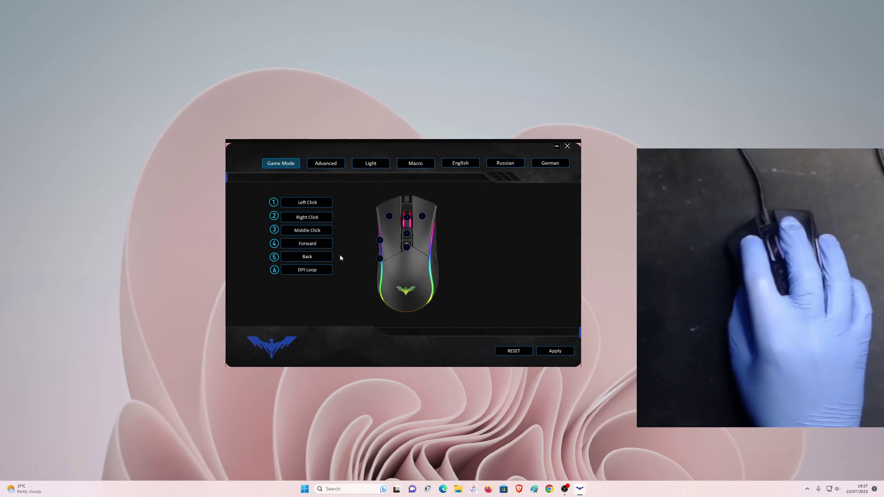
Move the window back left and return to the Advanced page after a look at Light settings.
{"action": "left_click_drag", "start_coordinate": [347, 150], "coordinate": [302, 148]}
{"action": "left_click", "coordinate": [285, 161]}
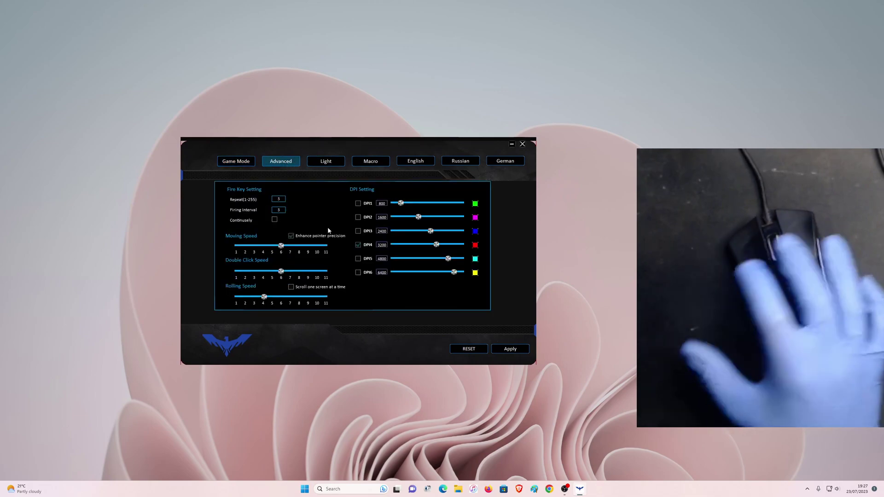
{"action": "left_click", "coordinate": [326, 162]}
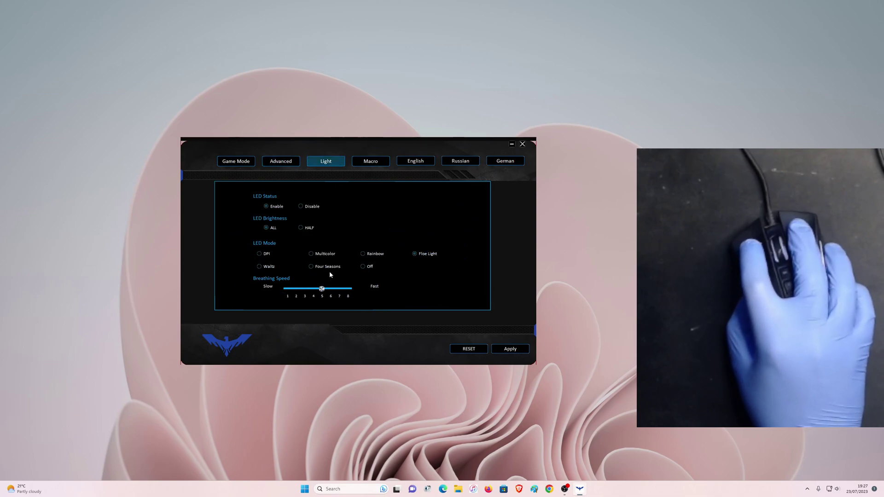
{"action": "left_click", "coordinate": [281, 161]}
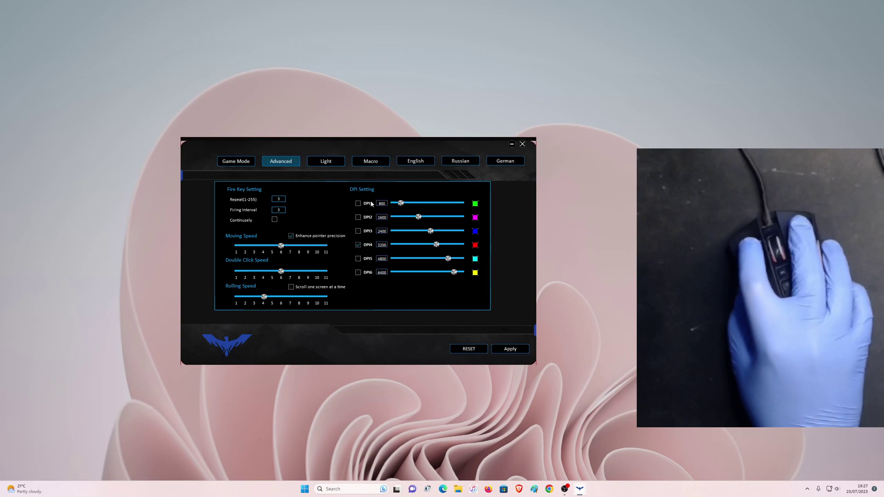
Set DPI6 to 8000 and apply, dismissing the error dialogs, then re-check DPI4 (3200) as active.
{"action": "left_click", "coordinate": [366, 274]}
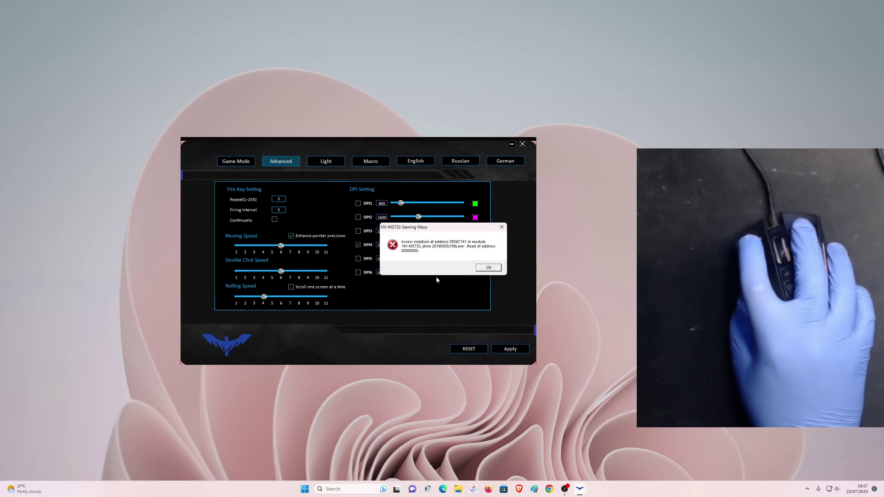
{"action": "left_click", "coordinate": [486, 270]}
{"action": "left_click", "coordinate": [358, 273]}
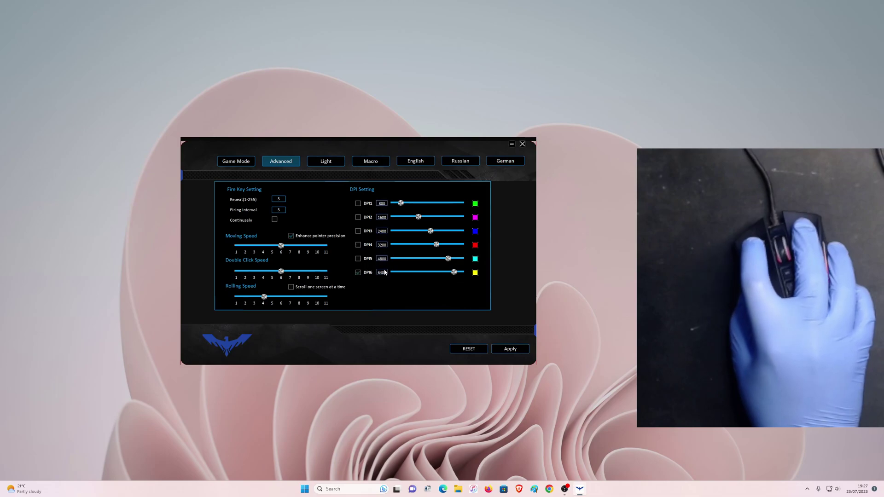
{"action": "left_click_drag", "start_coordinate": [453, 272], "coordinate": [479, 275]}
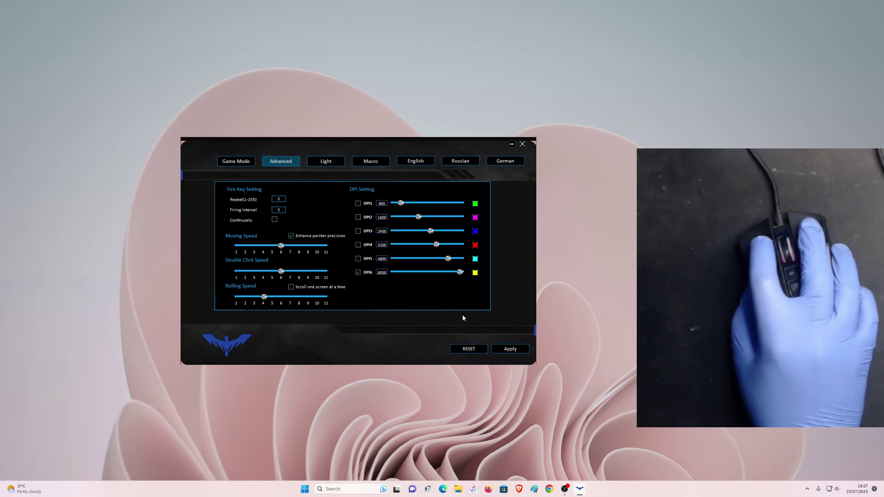
{"action": "left_click", "coordinate": [508, 349]}
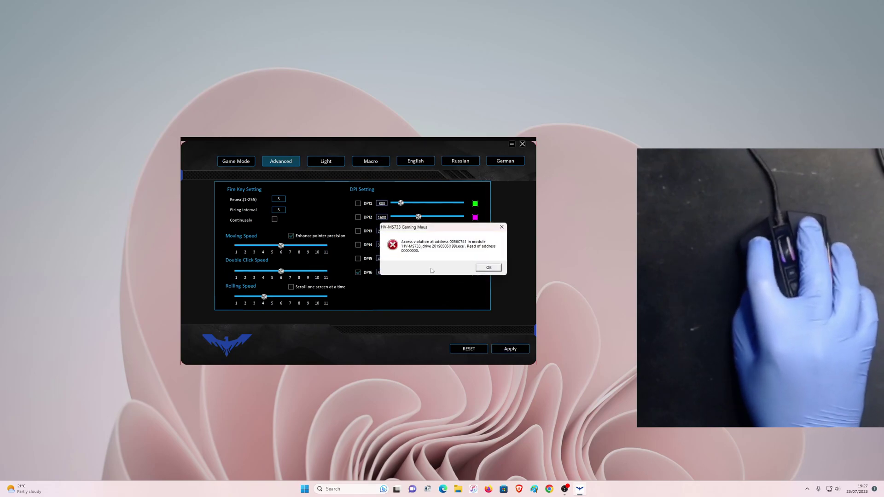
{"action": "left_click", "coordinate": [488, 268]}
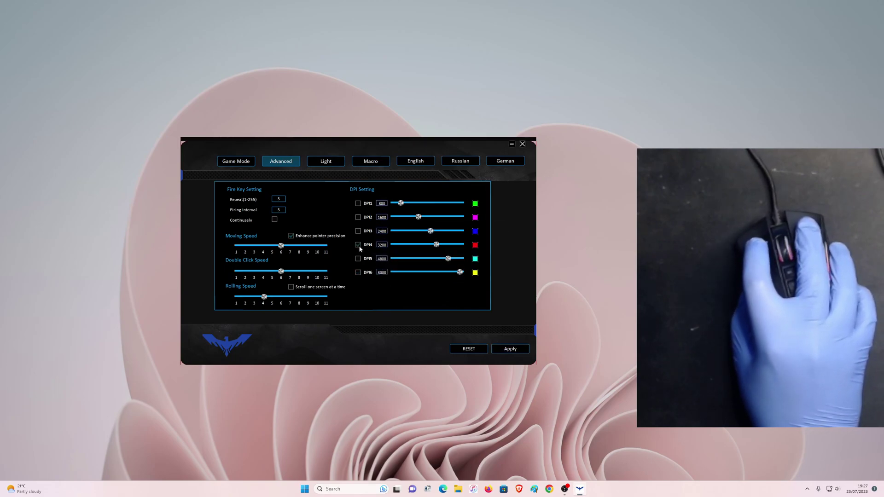
{"action": "left_click", "coordinate": [359, 245]}
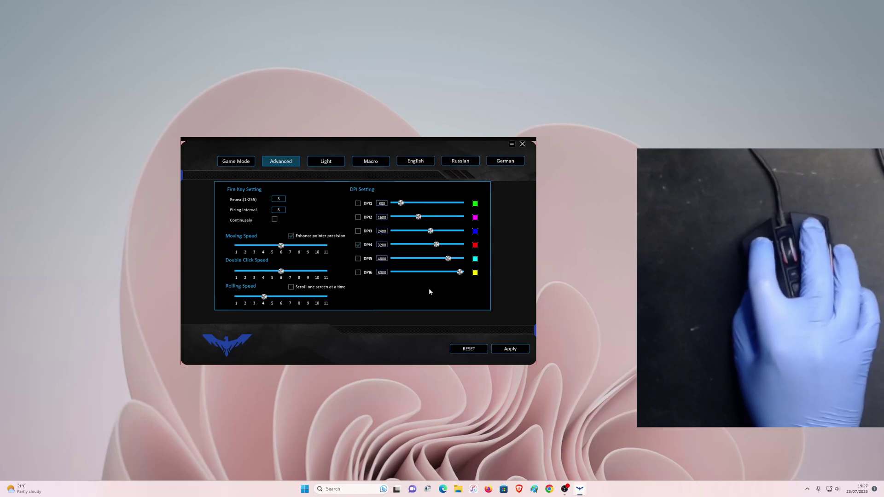
Apply the DPI settings, wait for the save to finish, then apply them again.
{"action": "left_click", "coordinate": [506, 349]}
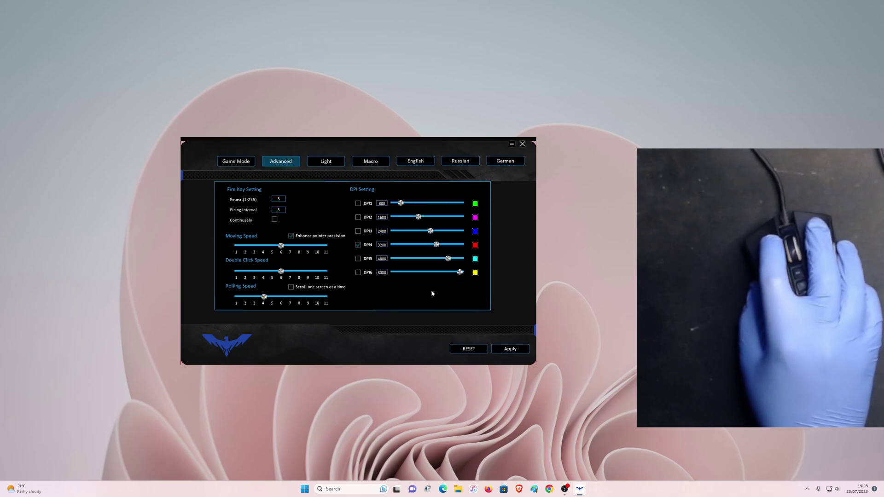
{"action": "left_click", "coordinate": [509, 349]}
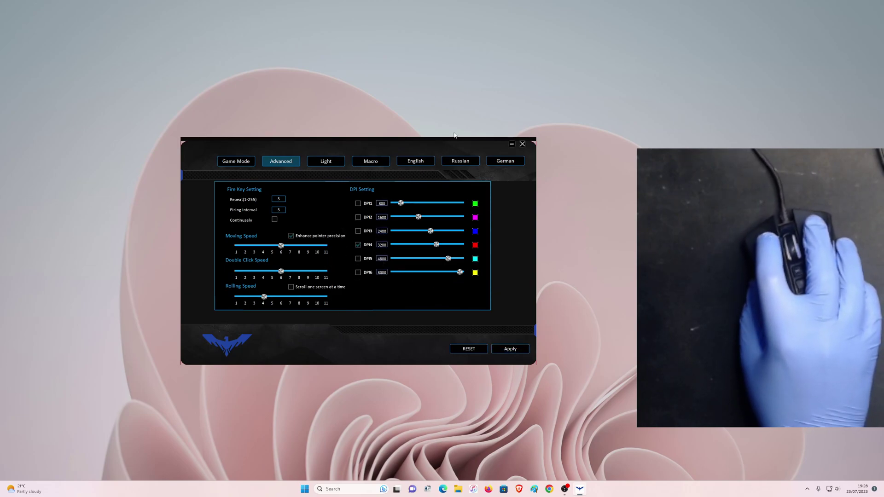
Close the HAVIT software window, then refresh the desktop from its right-click menu.
{"action": "left_click", "coordinate": [522, 144]}
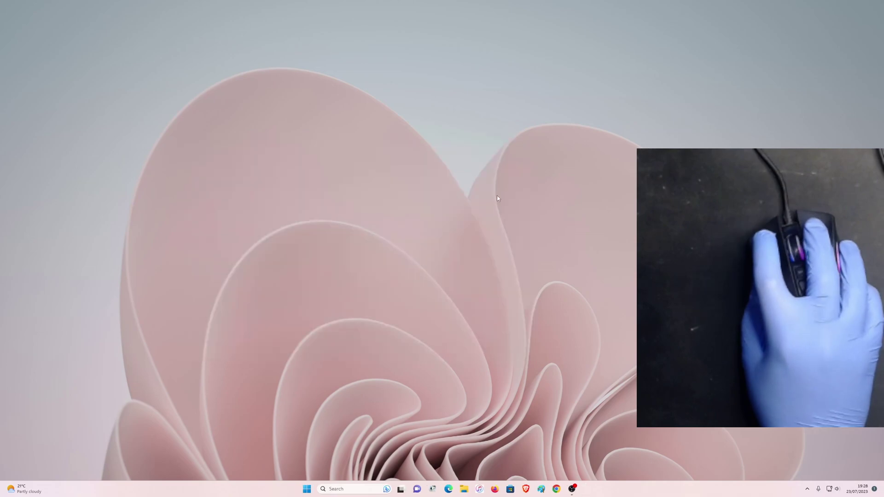
{"action": "right_click", "coordinate": [497, 205]}
{"action": "left_click", "coordinate": [506, 239]}
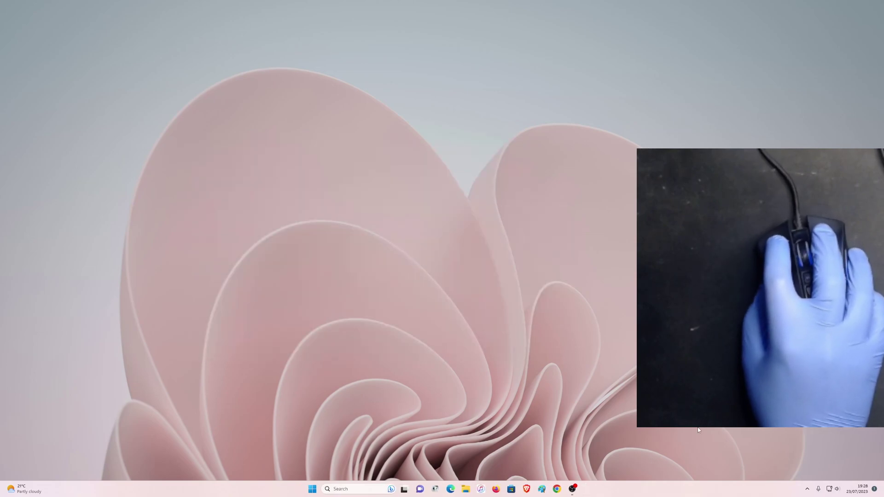